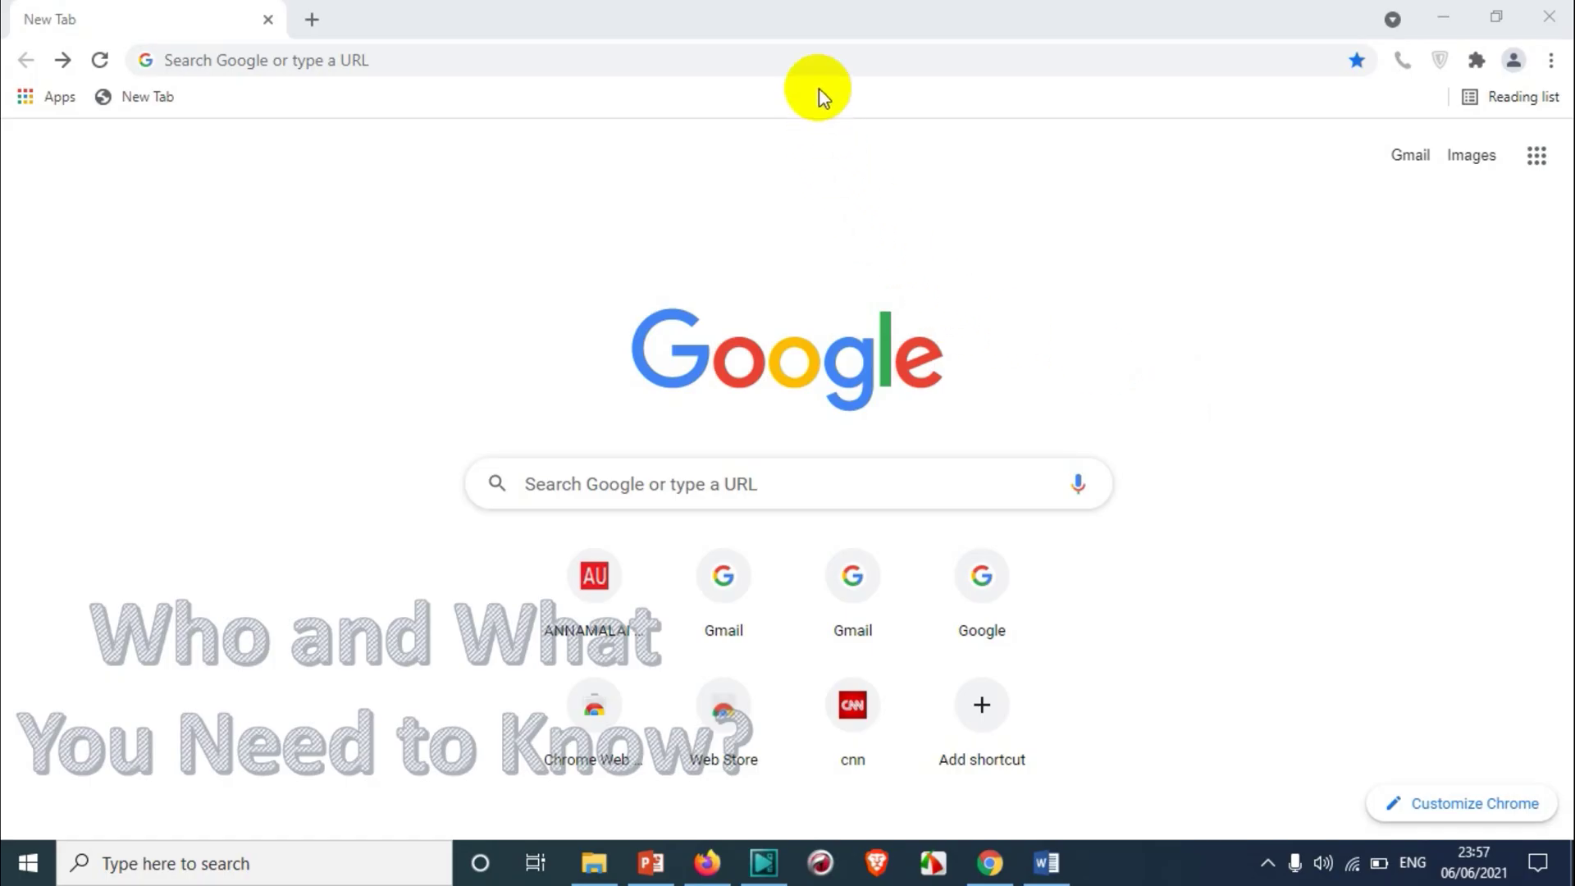
Load gmail.com in a new Chrome tab by accepting the address bar autocompletion
left_click(817, 60)
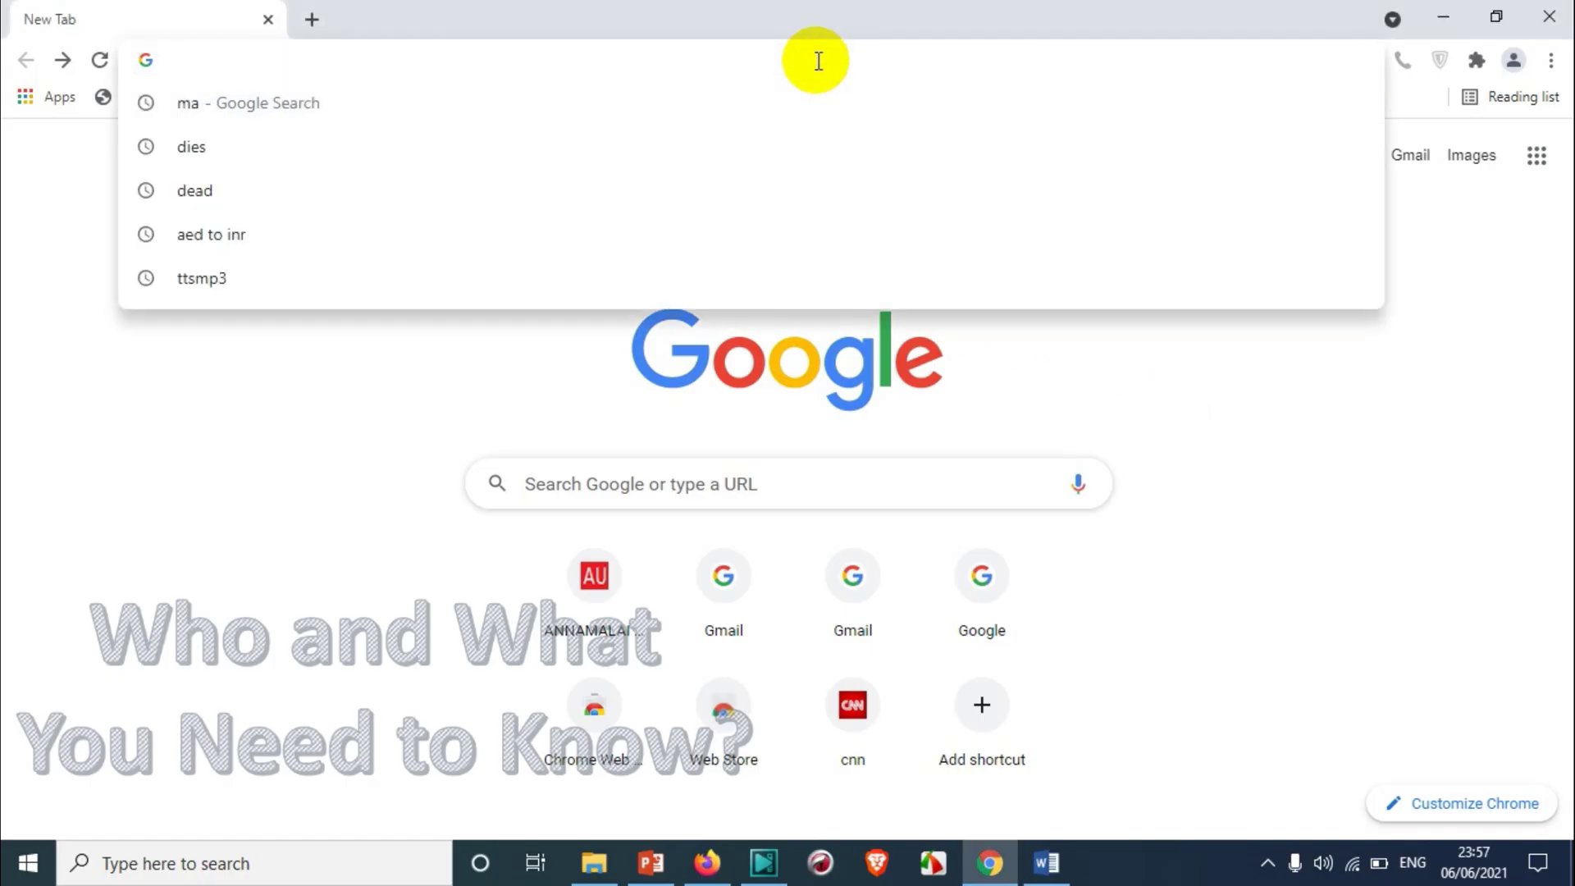
type("gmail.com")
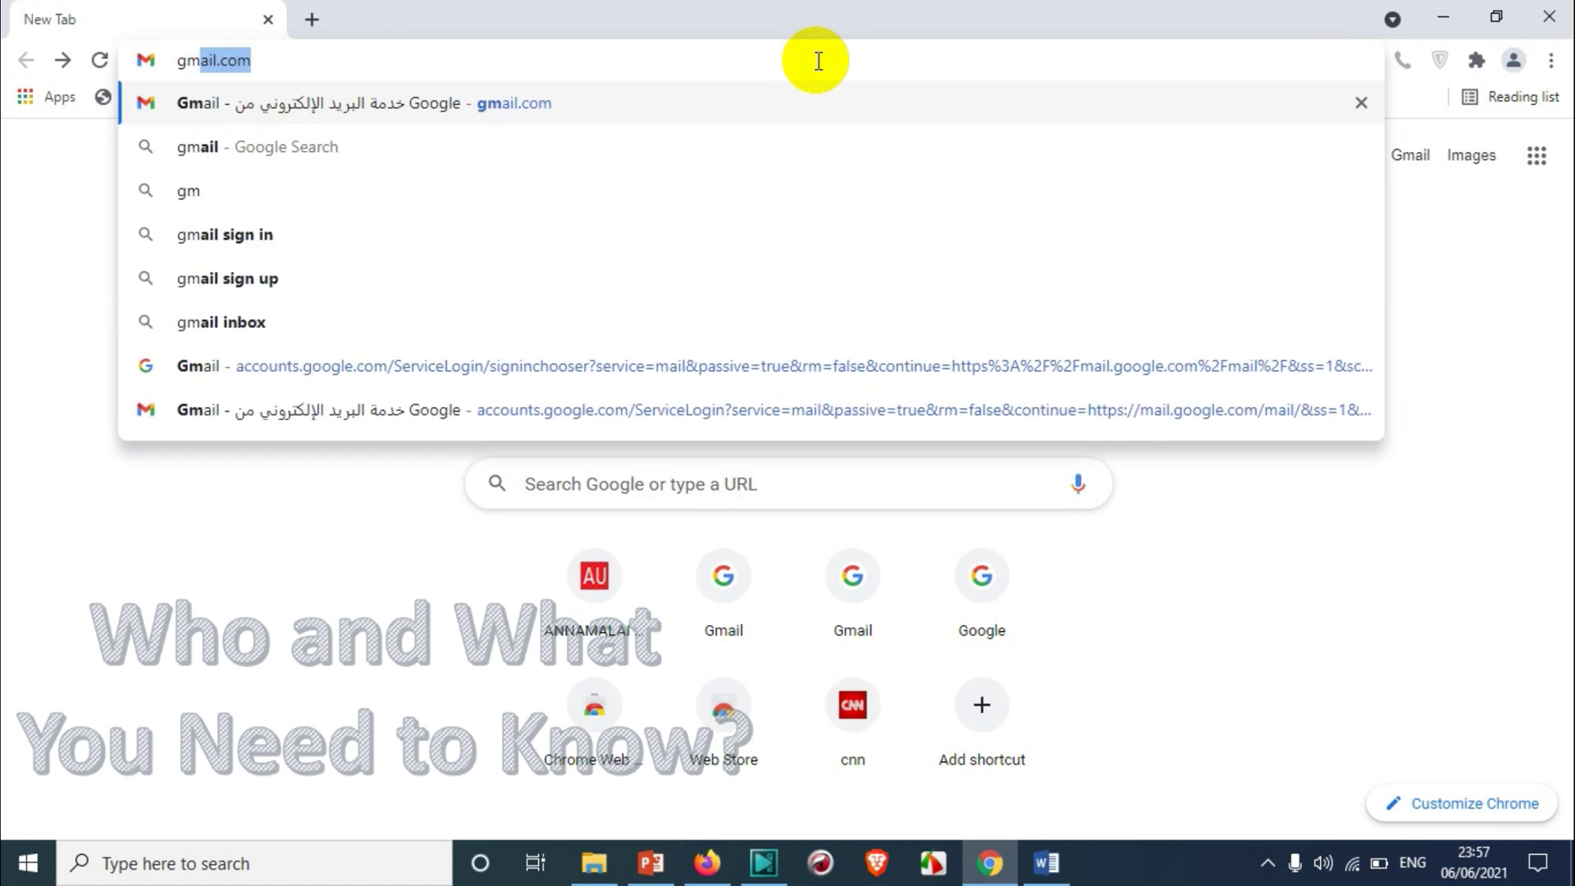
key("Return")
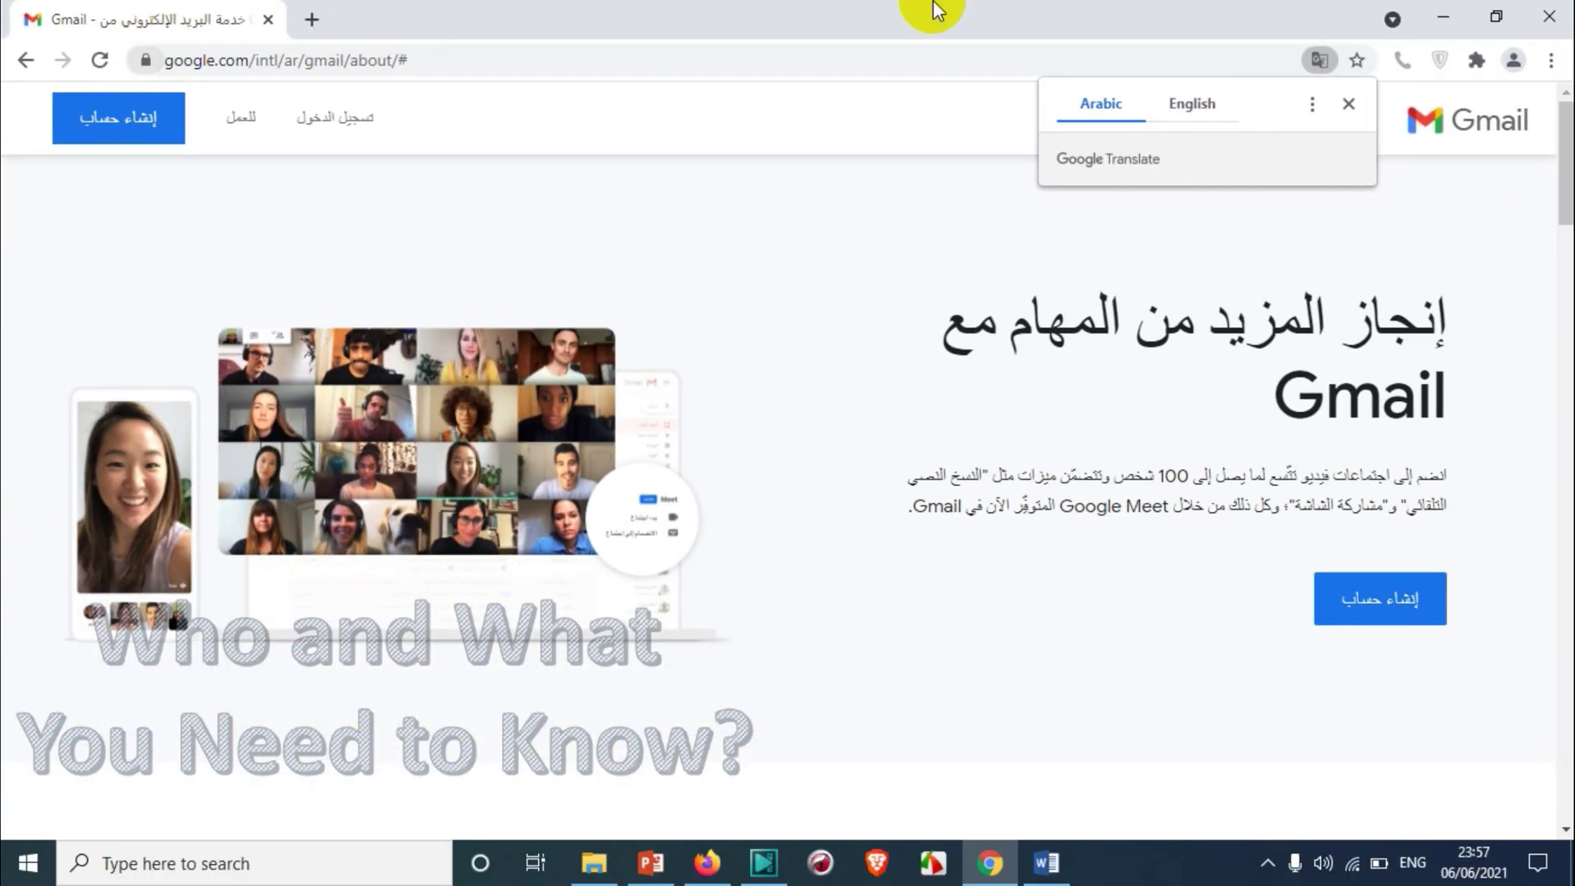
Close the Google Translate offer, then highlight and deselect the Arabic Gmail headline
left_click(1348, 104)
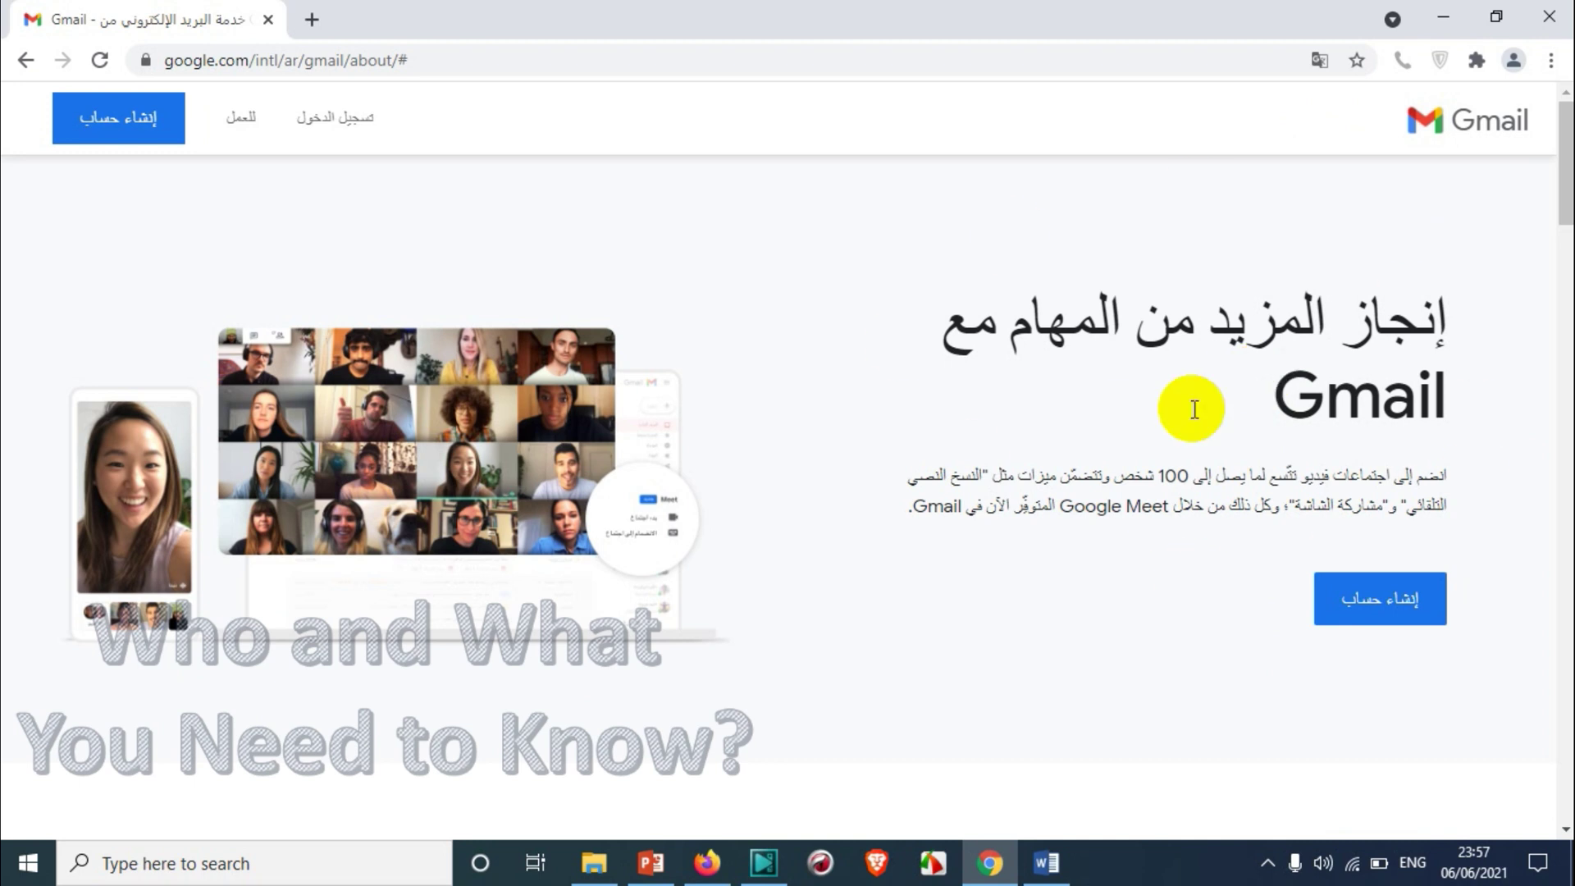
left_click(1293, 331)
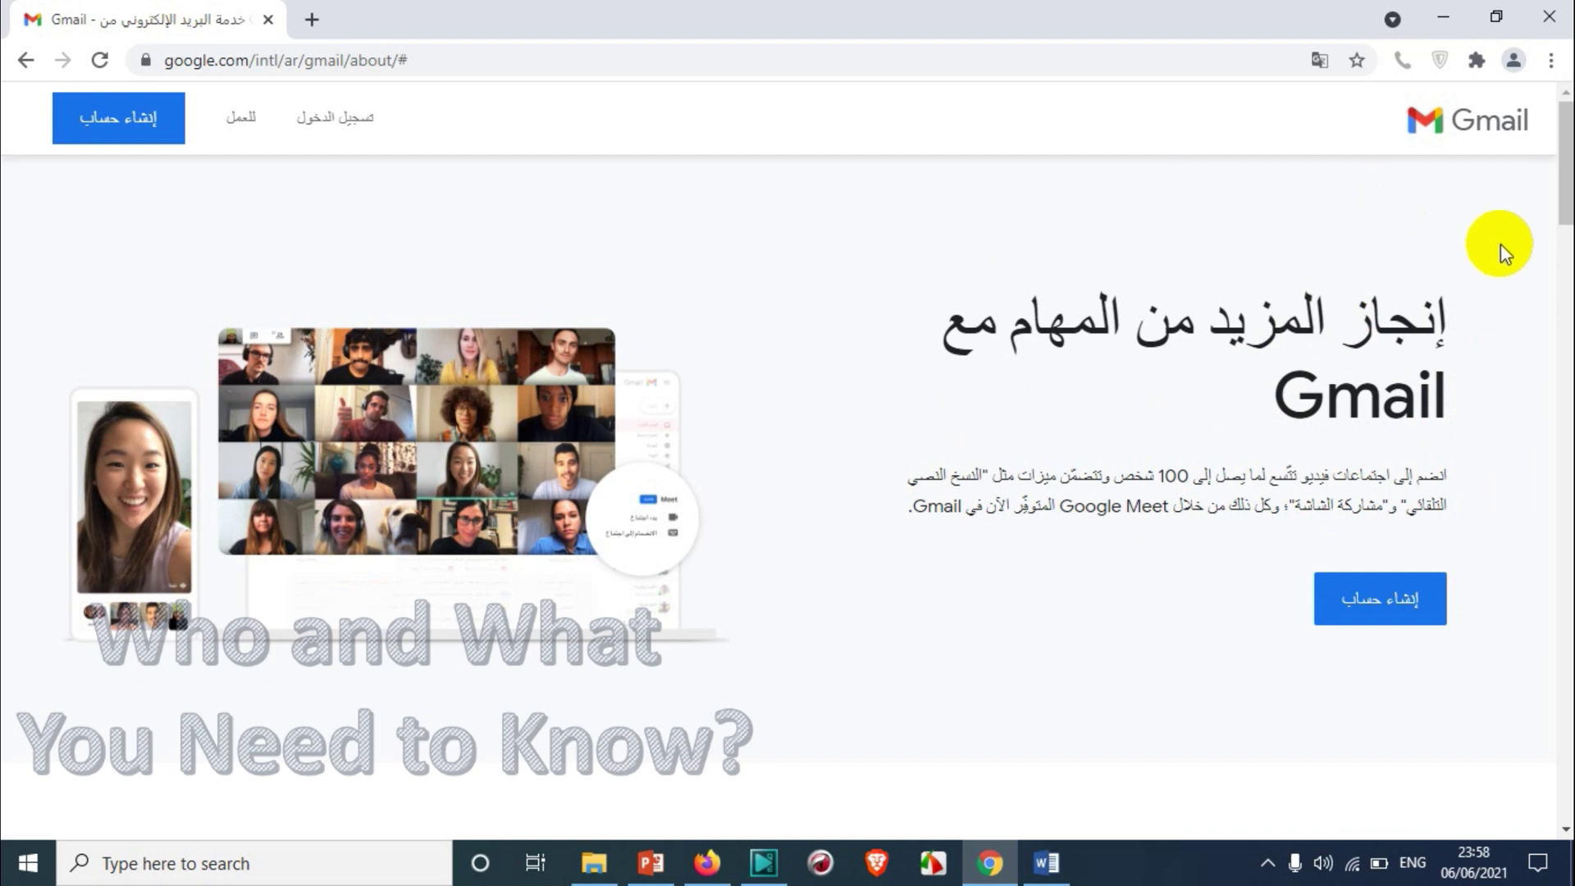
left_click_drag(1477, 294, 1323, 353)
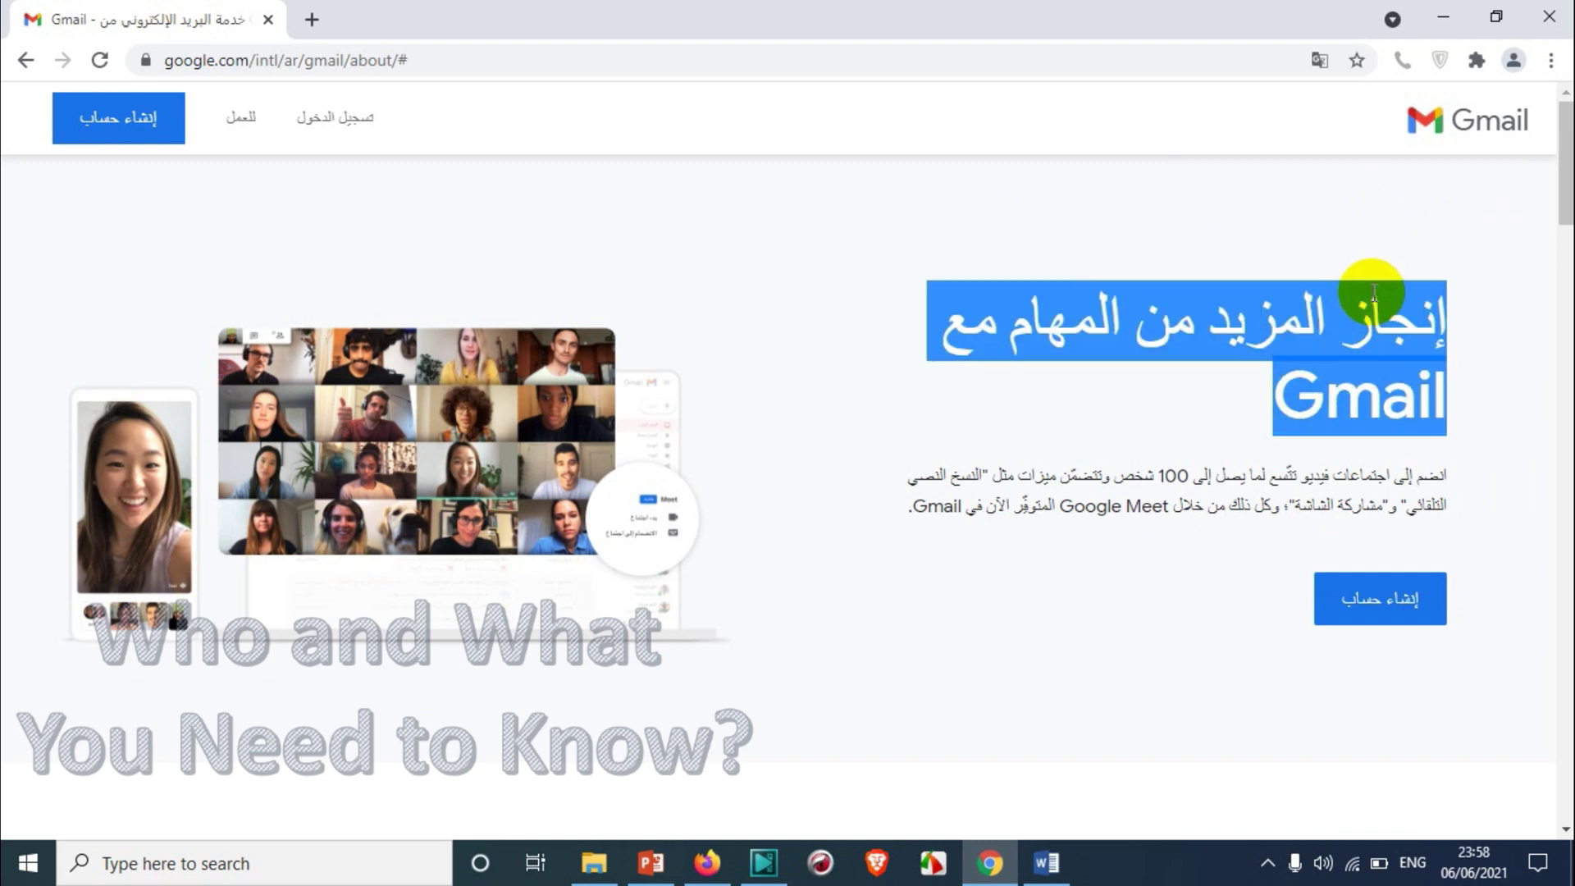
left_click(1006, 278)
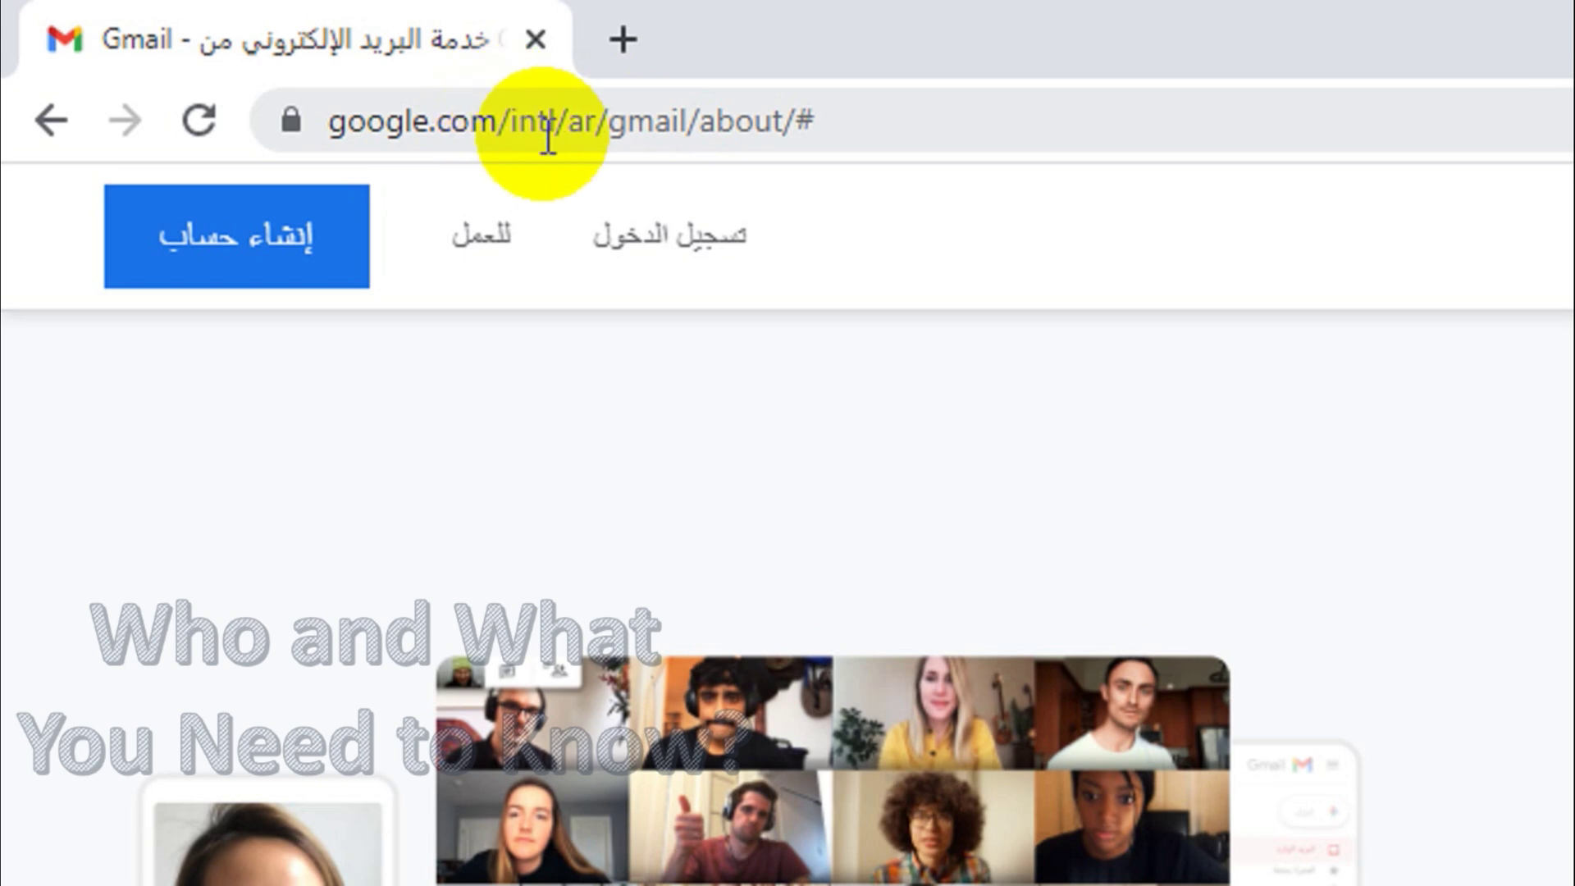
left_click_drag(566, 123, 1199, 146)
type("e")
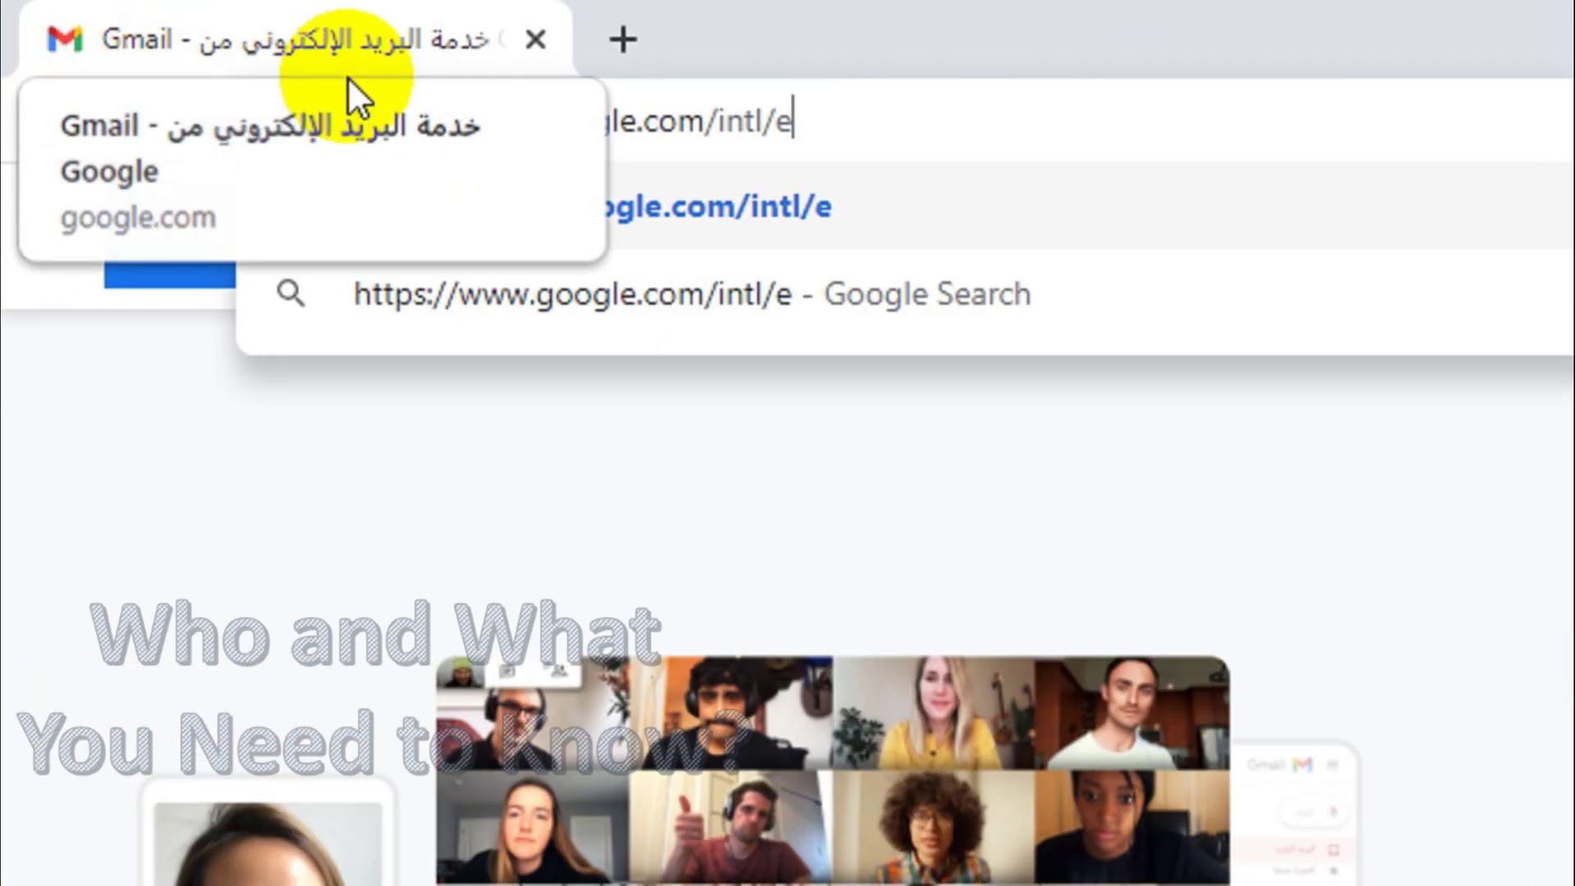
type("n")
key("Return")
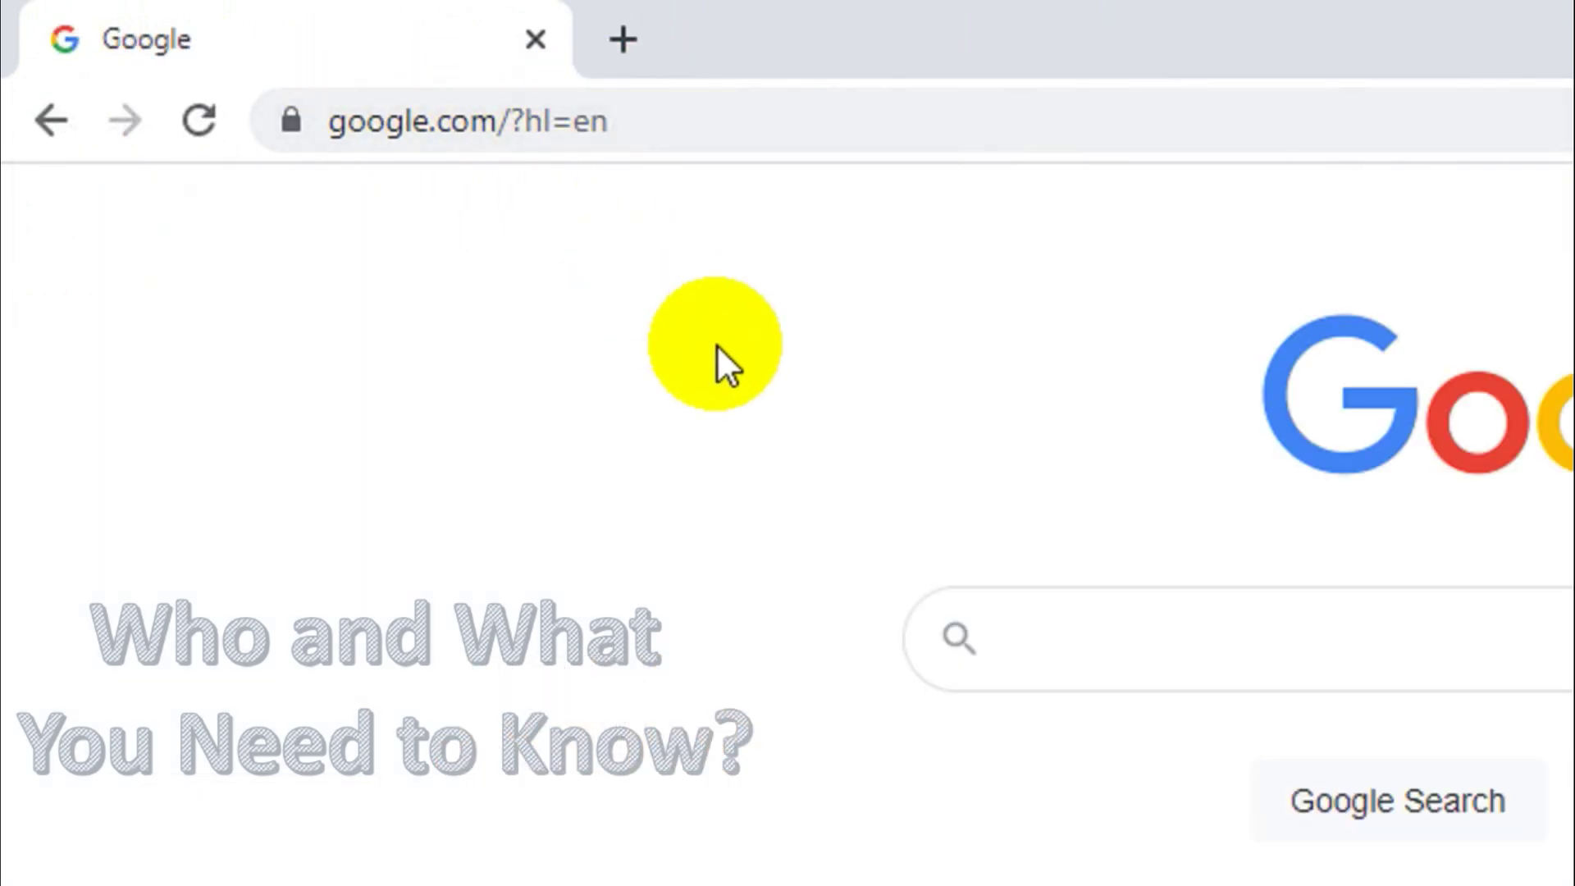
left_click(647, 130)
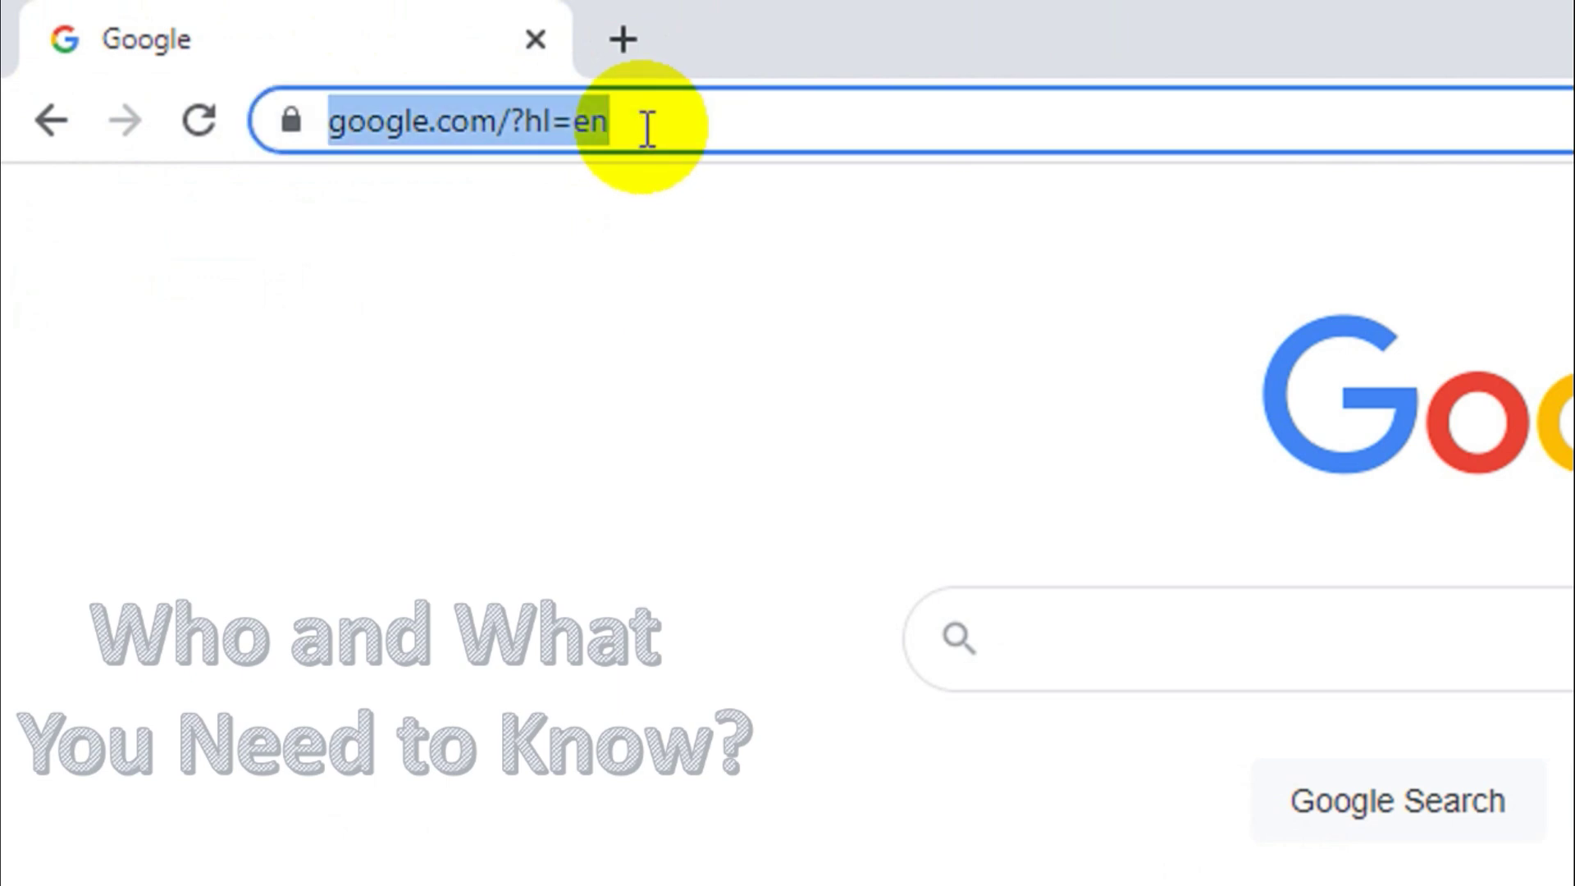
type("g")
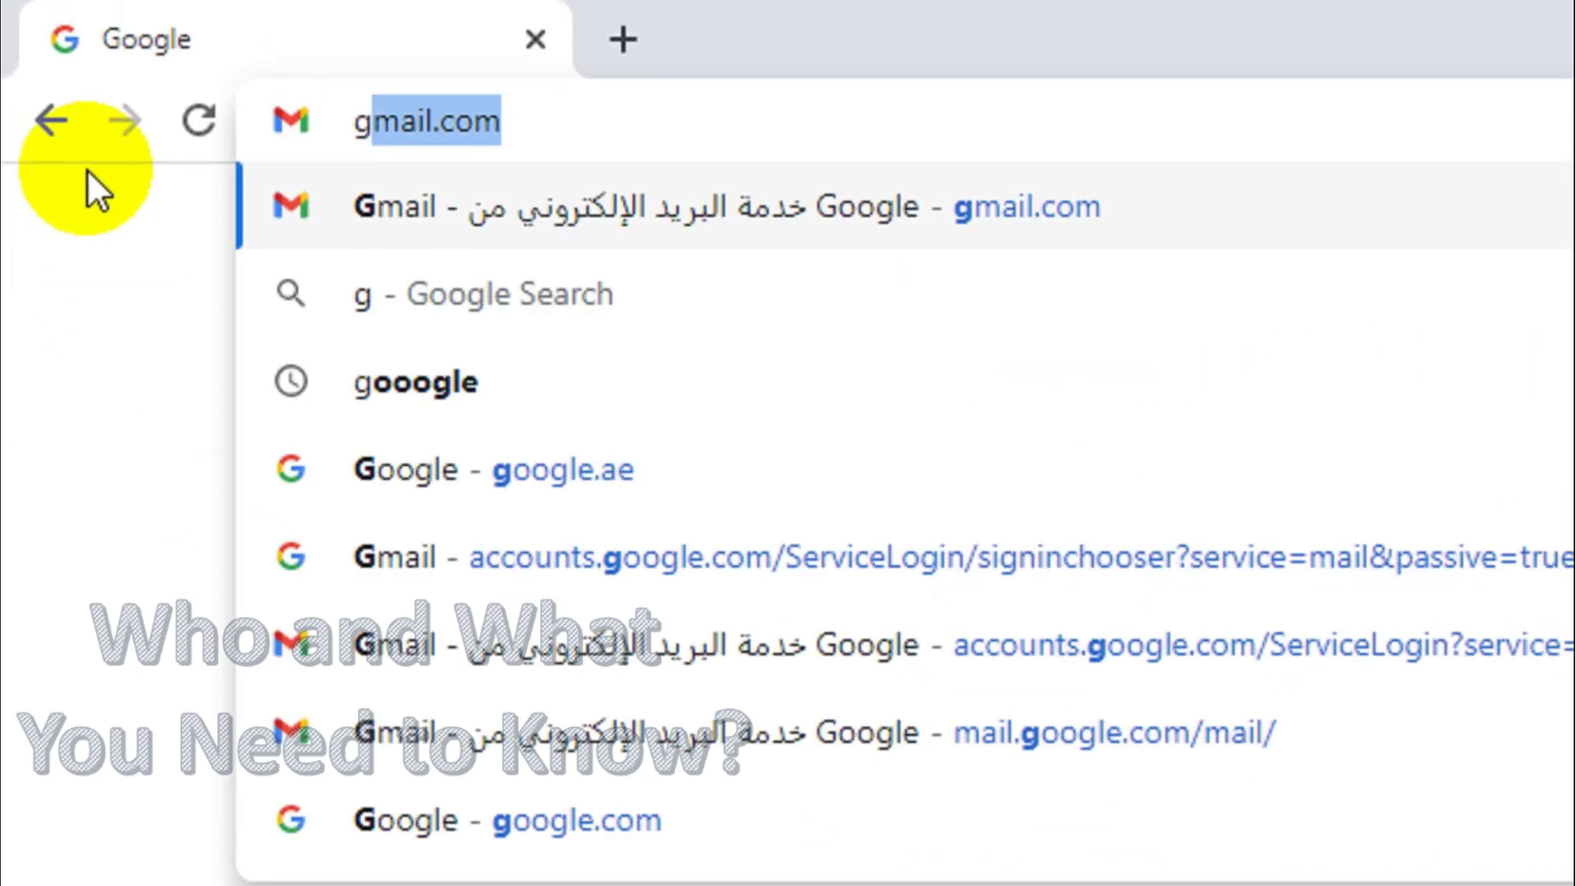
type("m")
key("Return")
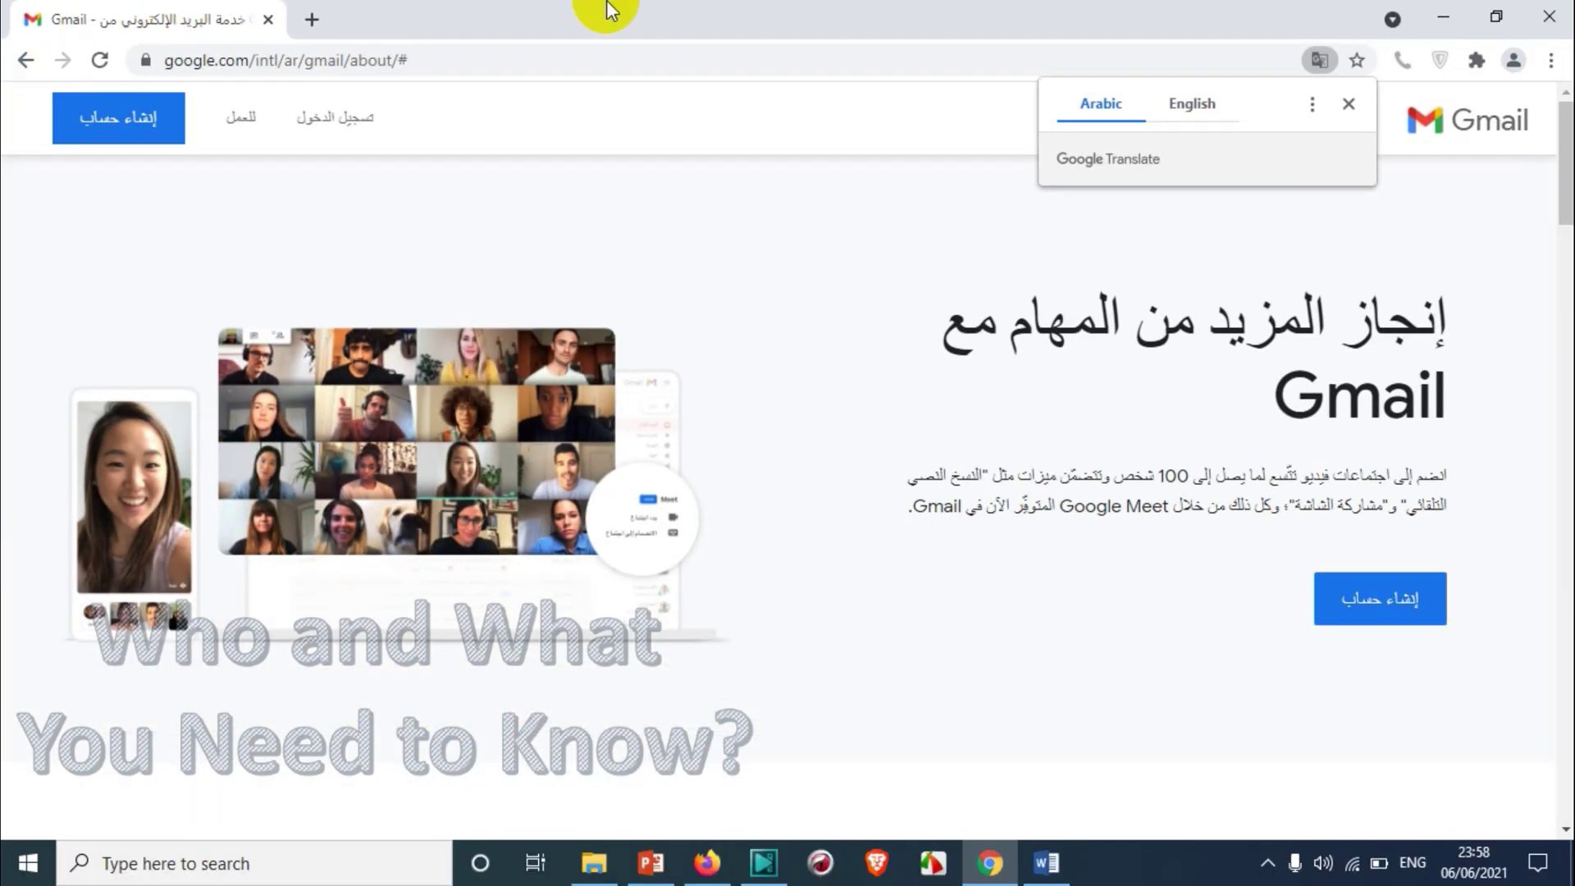
Close the Translate offer and scroll down to the footer's العربية language setting
left_click(1349, 103)
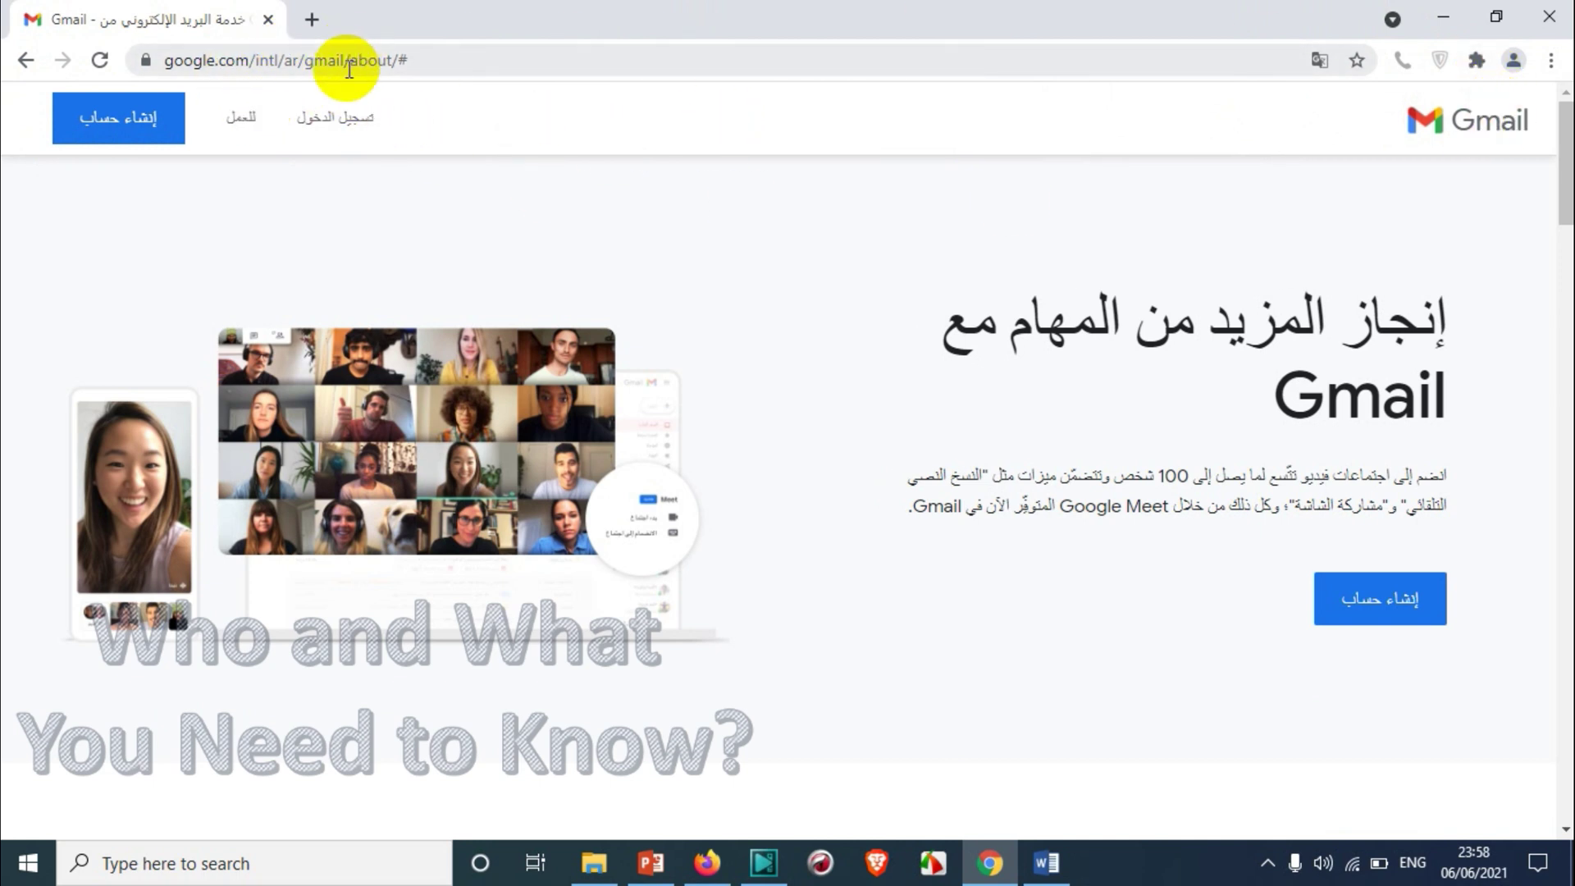
scroll(607, 287, "down", 4)
scroll(619, 292, "up", 4)
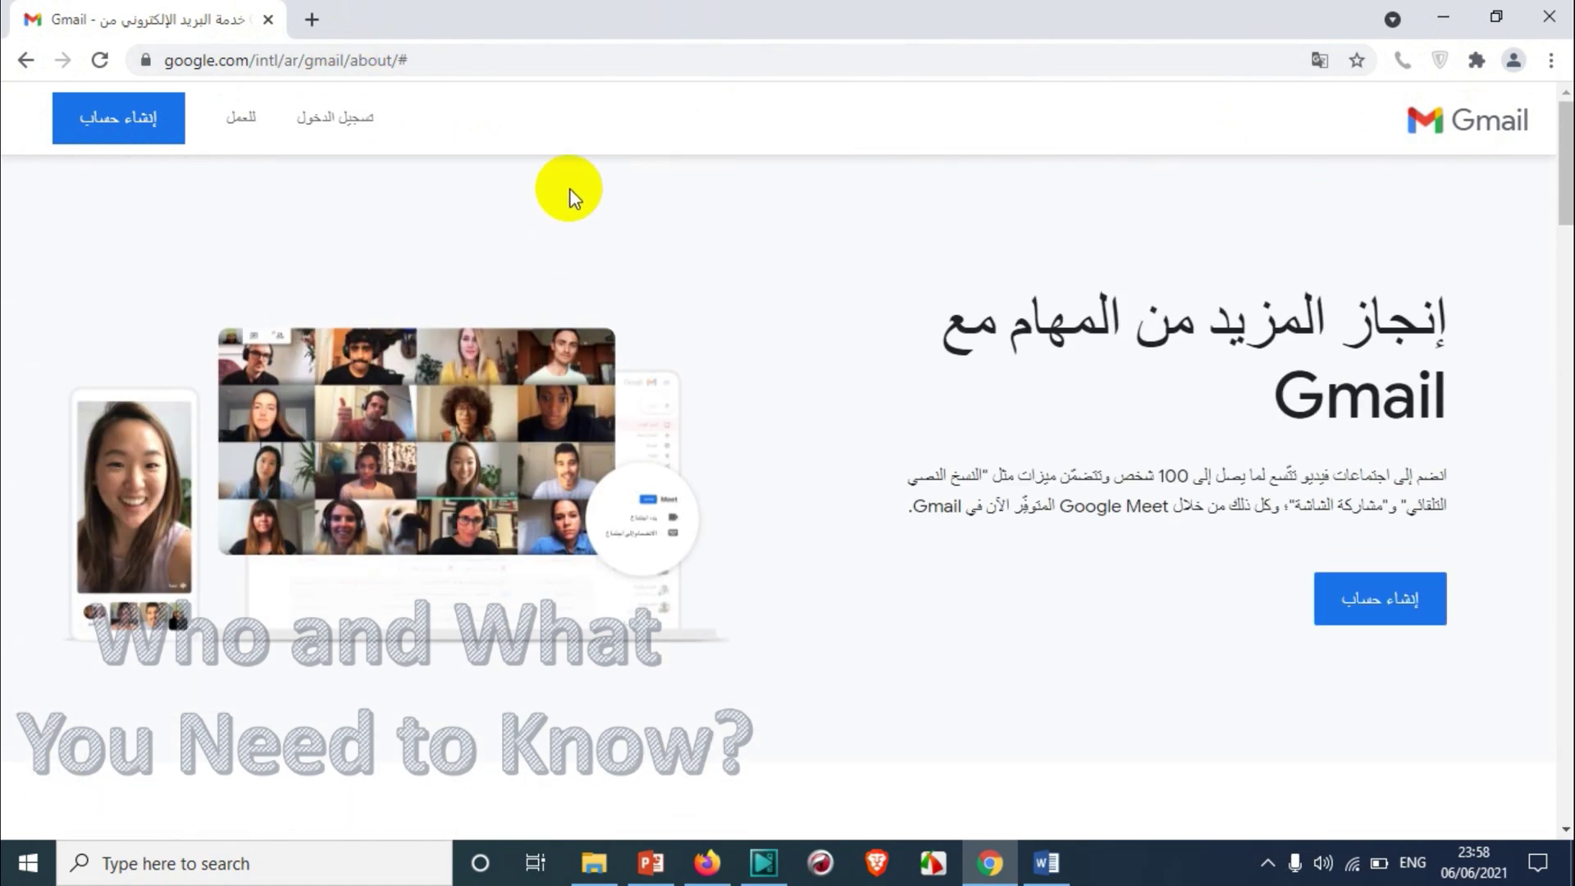
scroll(574, 207, "down", 20)
scroll(582, 265, "down", 1)
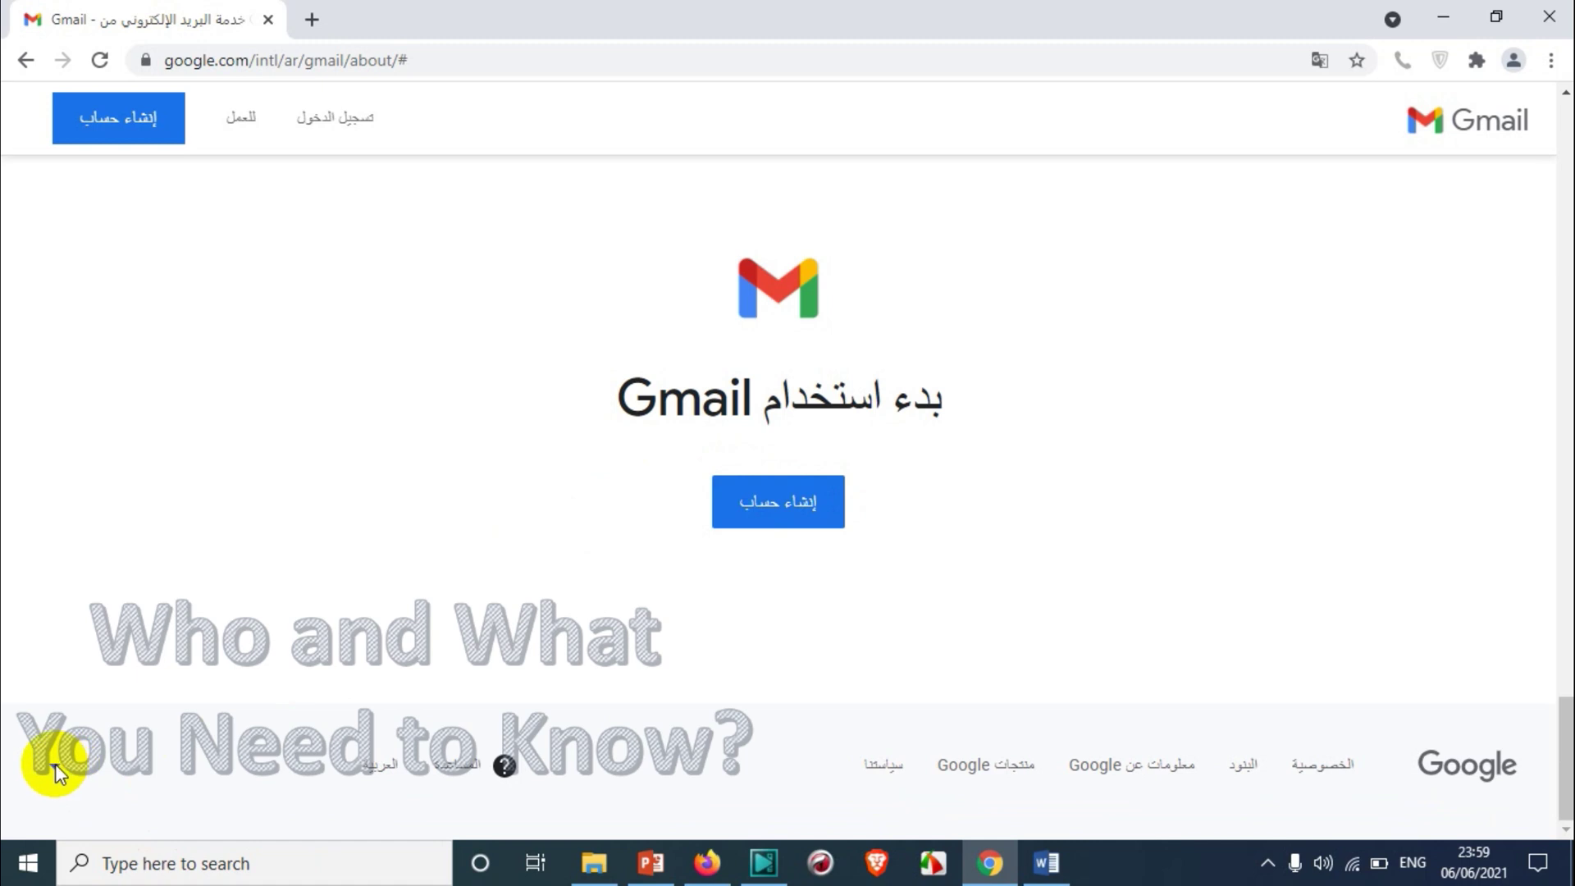
Pick English from the footer language list so the page reads 'Get more done with Gmail'
left_click(56, 766)
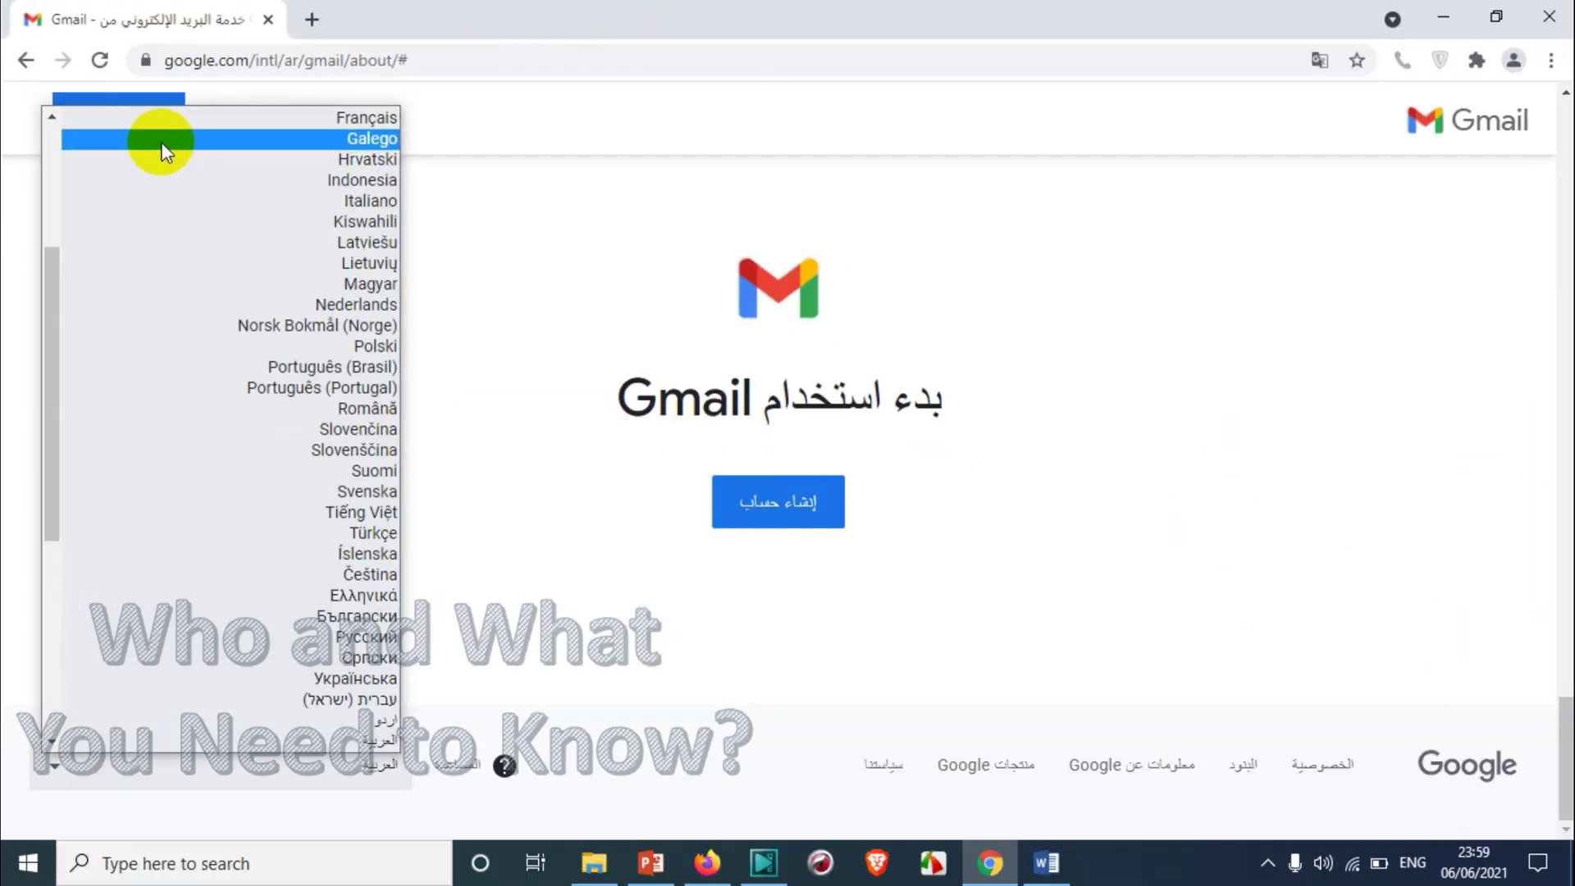
scroll(258, 284, "up", 3)
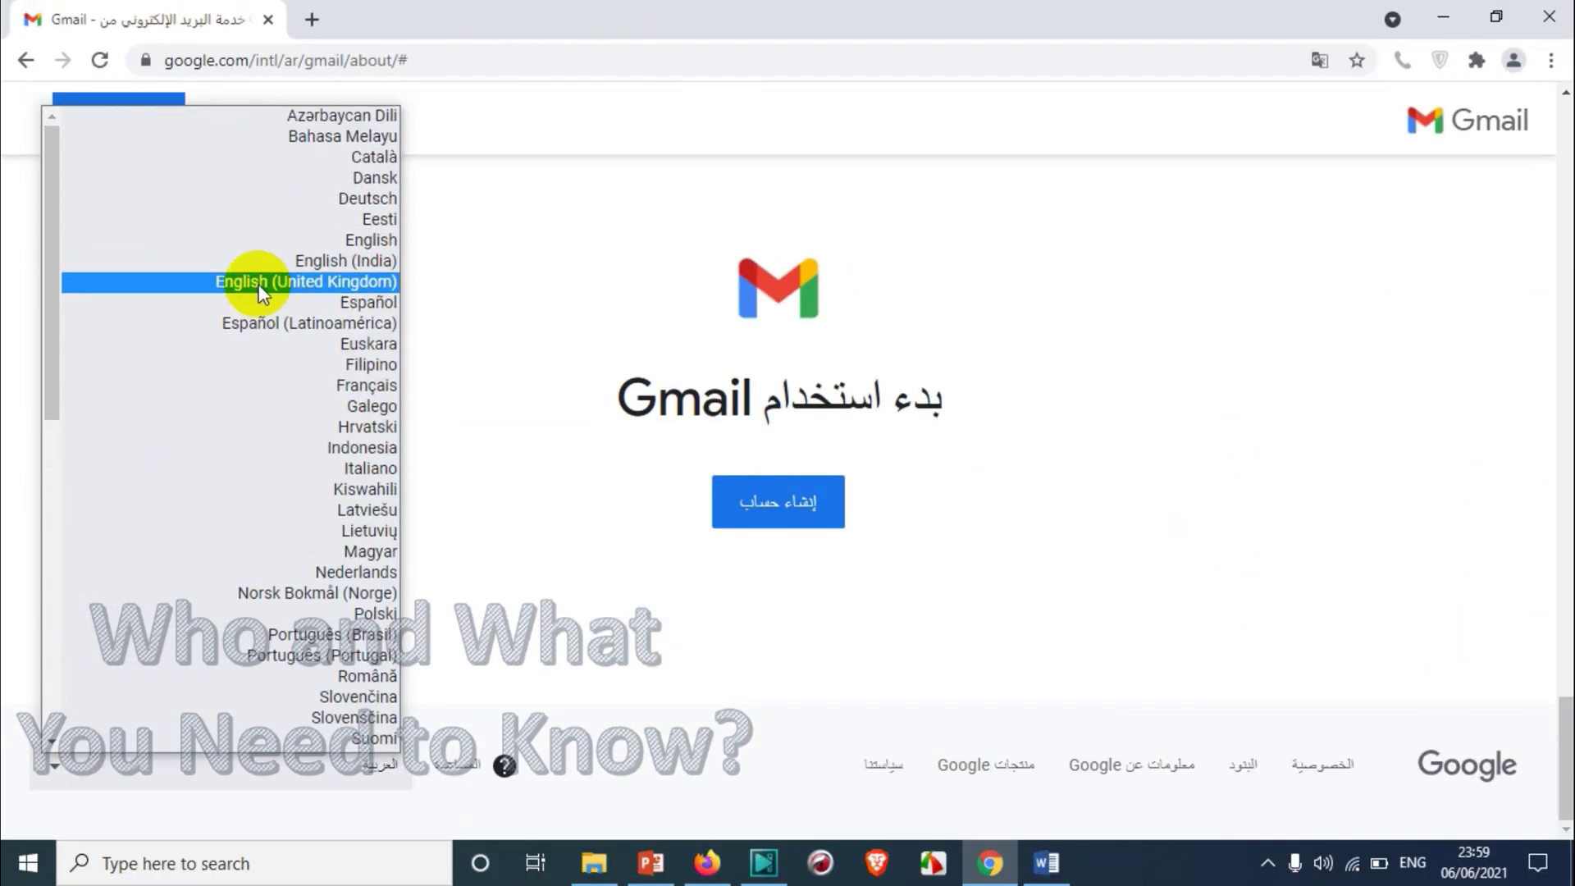
scroll(353, 328, "down", 8)
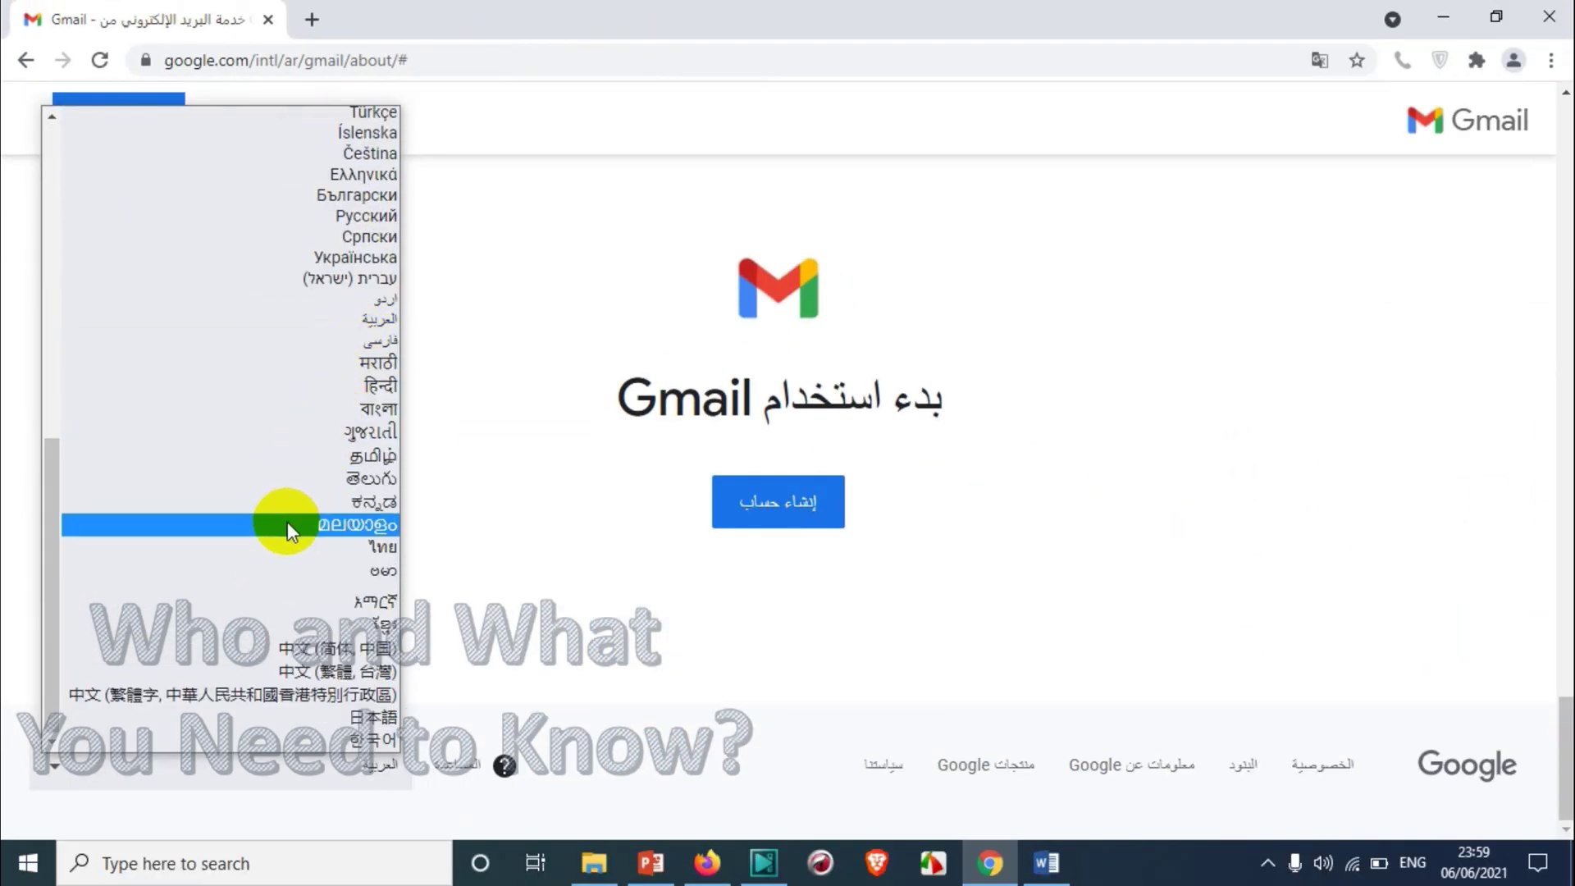
scroll(298, 484, "up", 8)
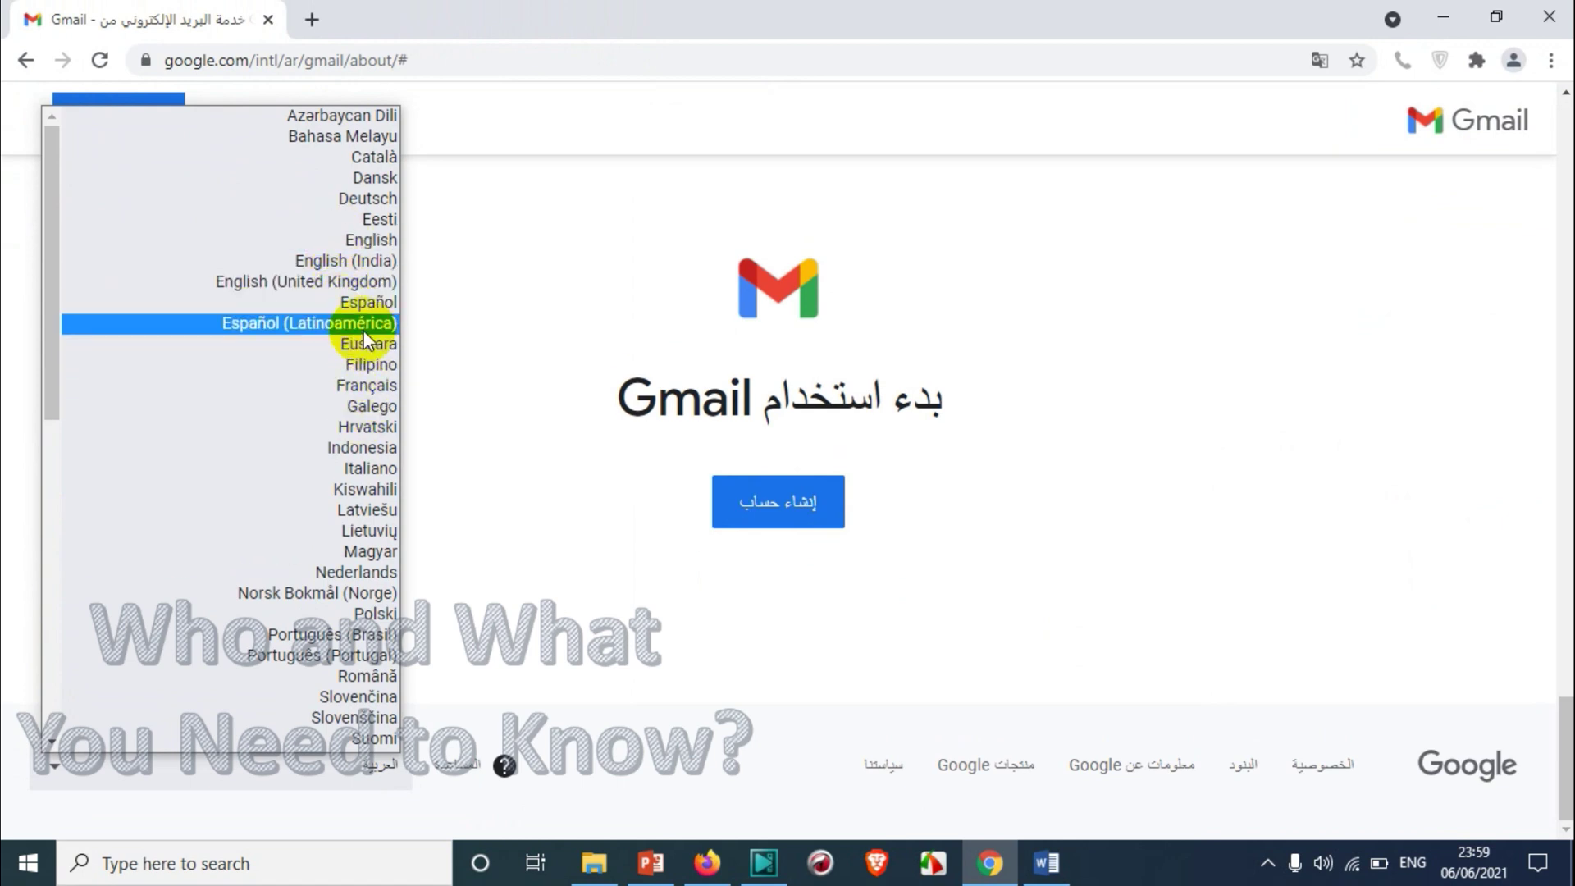
left_click(346, 240)
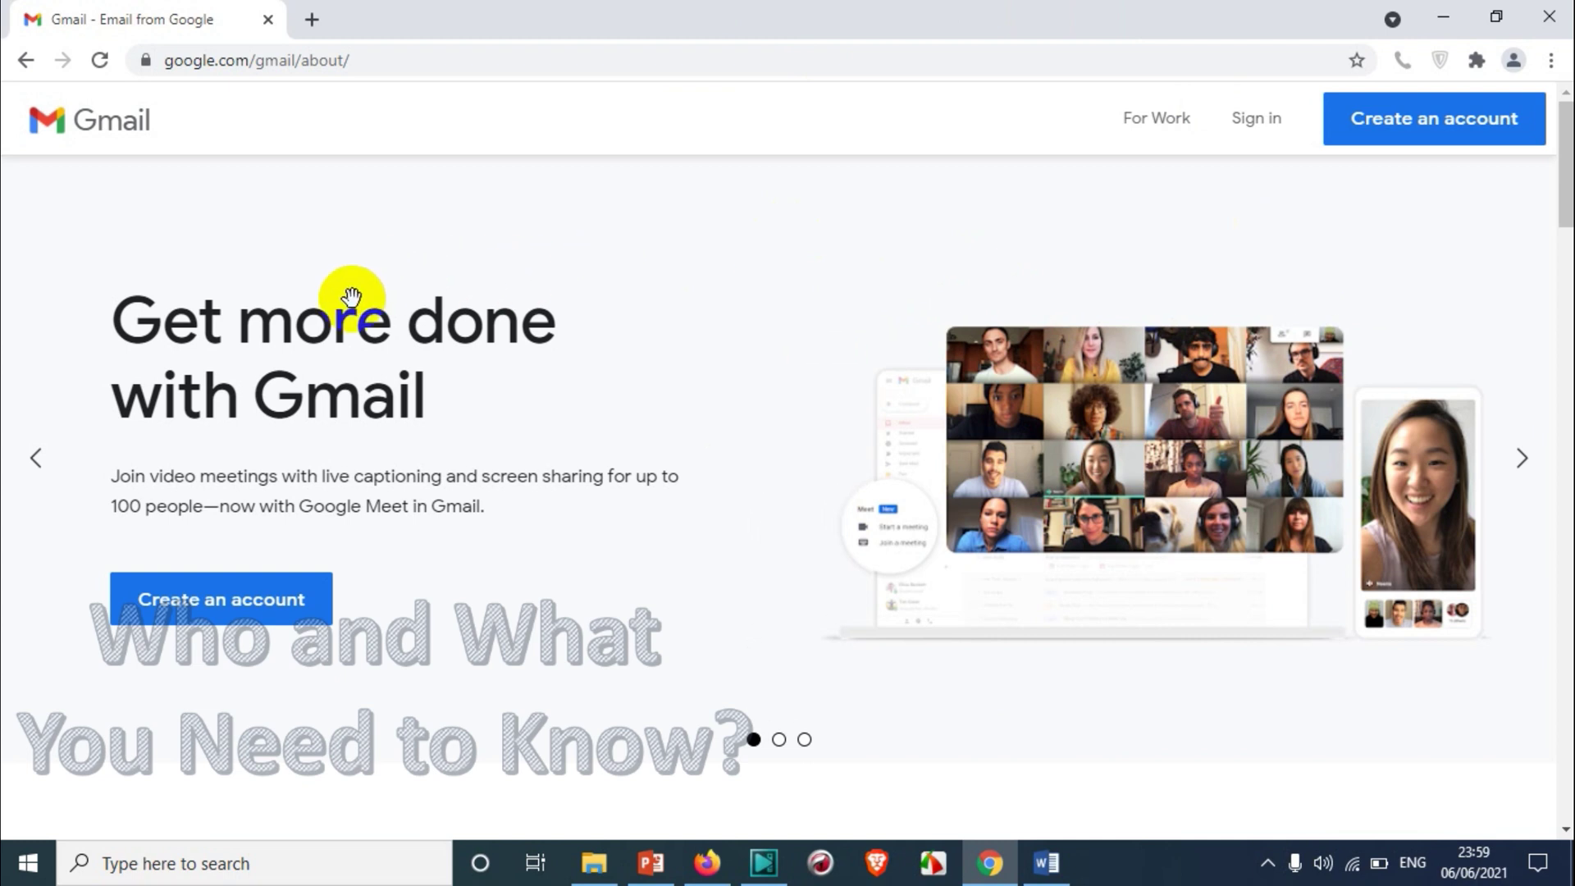
Open Sign in in a new tab, dismissing the Translate offer and saved-account suggestions
left_click(1248, 119)
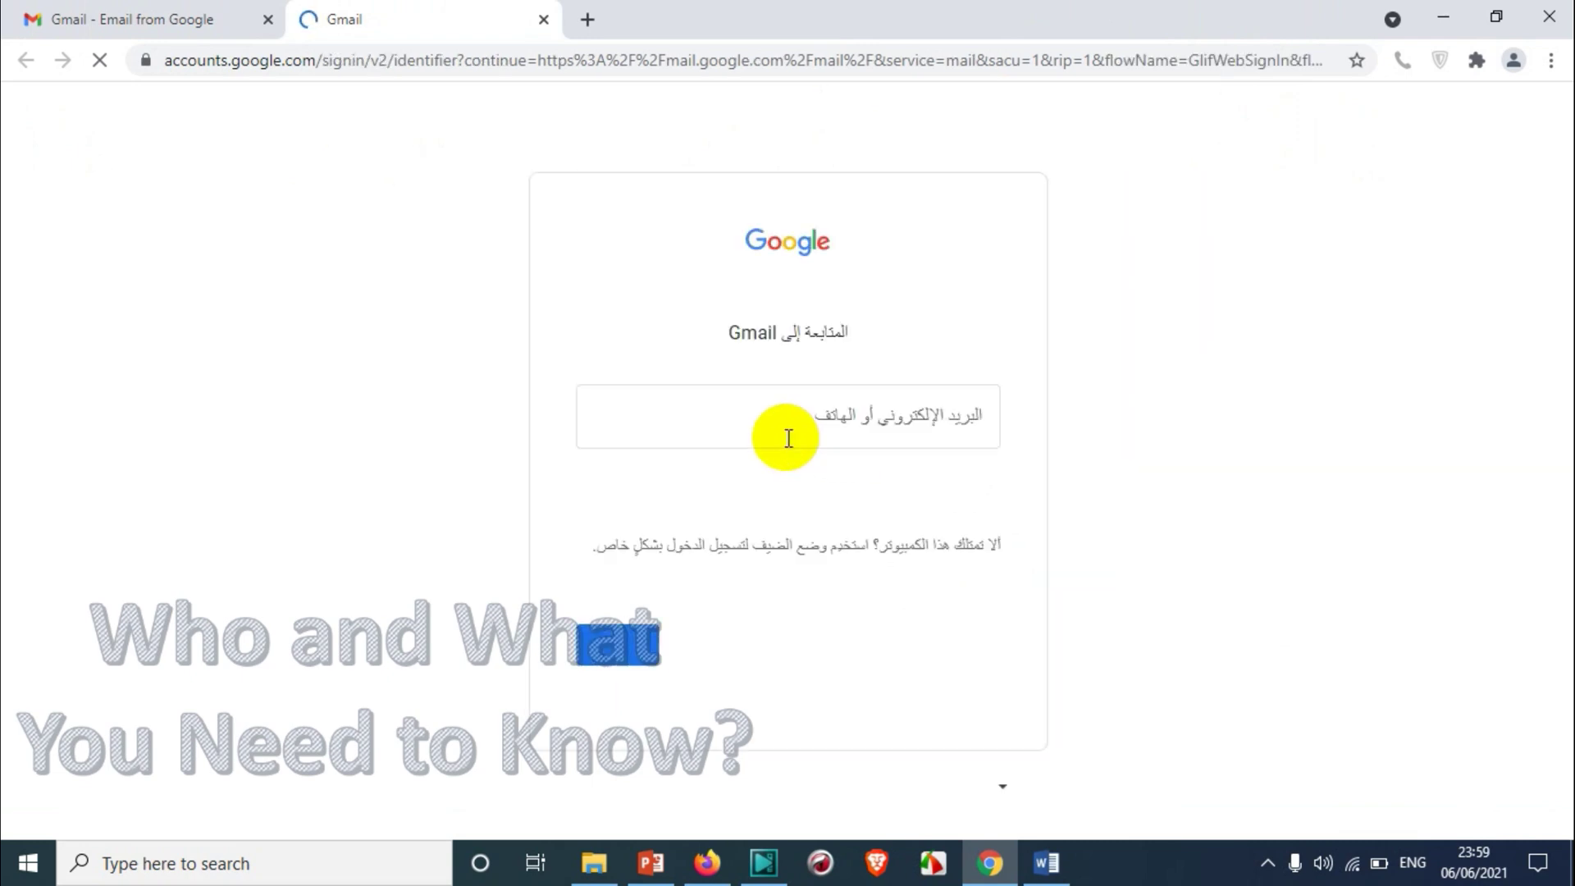
left_click(1340, 110)
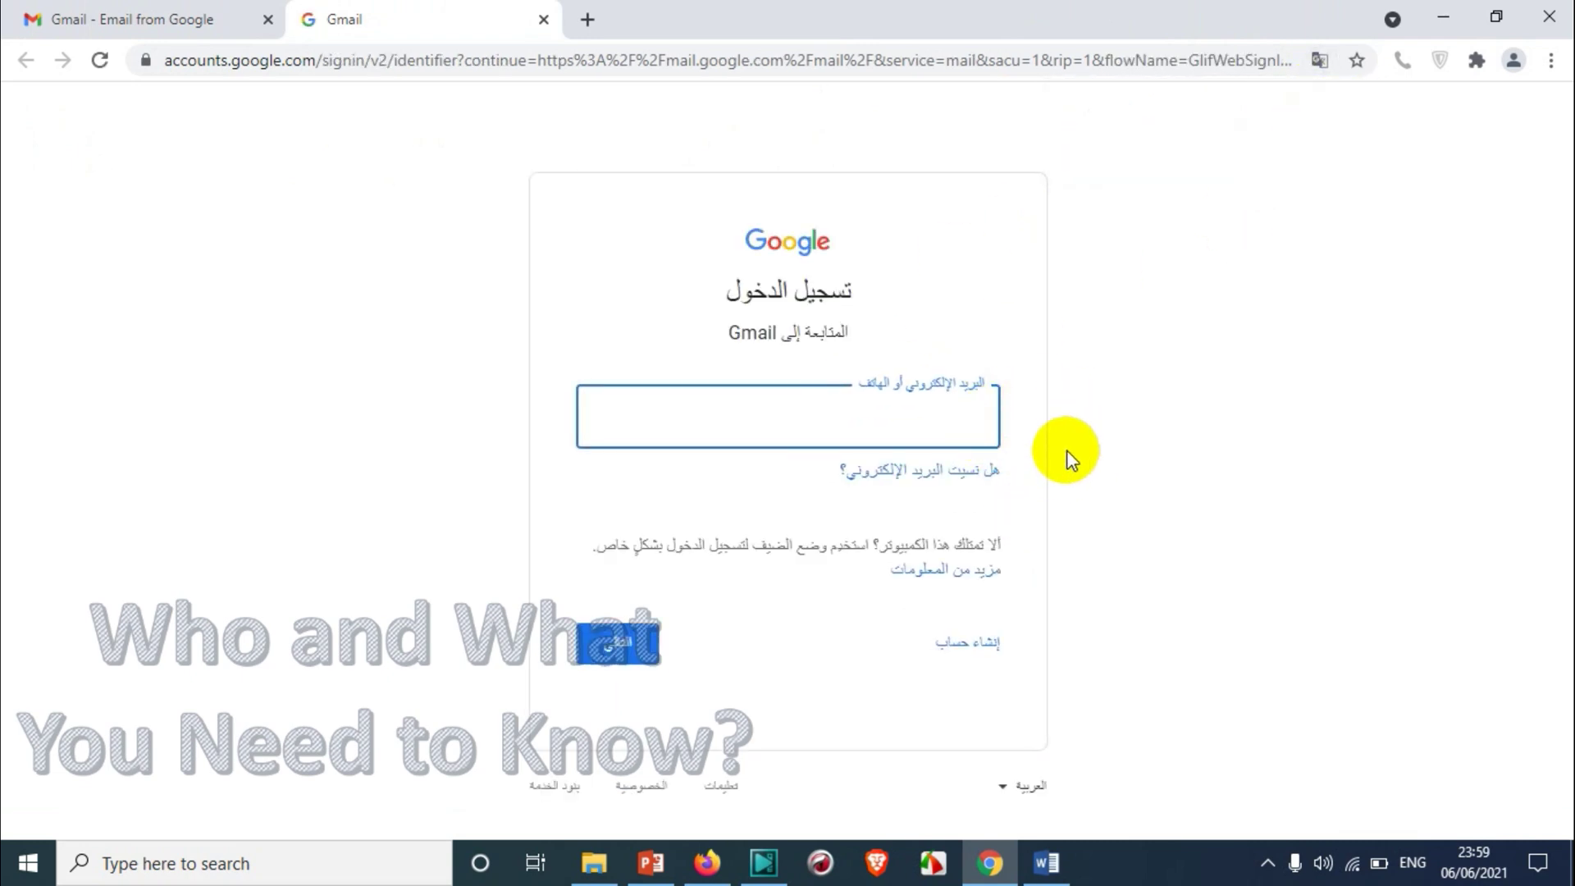
left_click(921, 418)
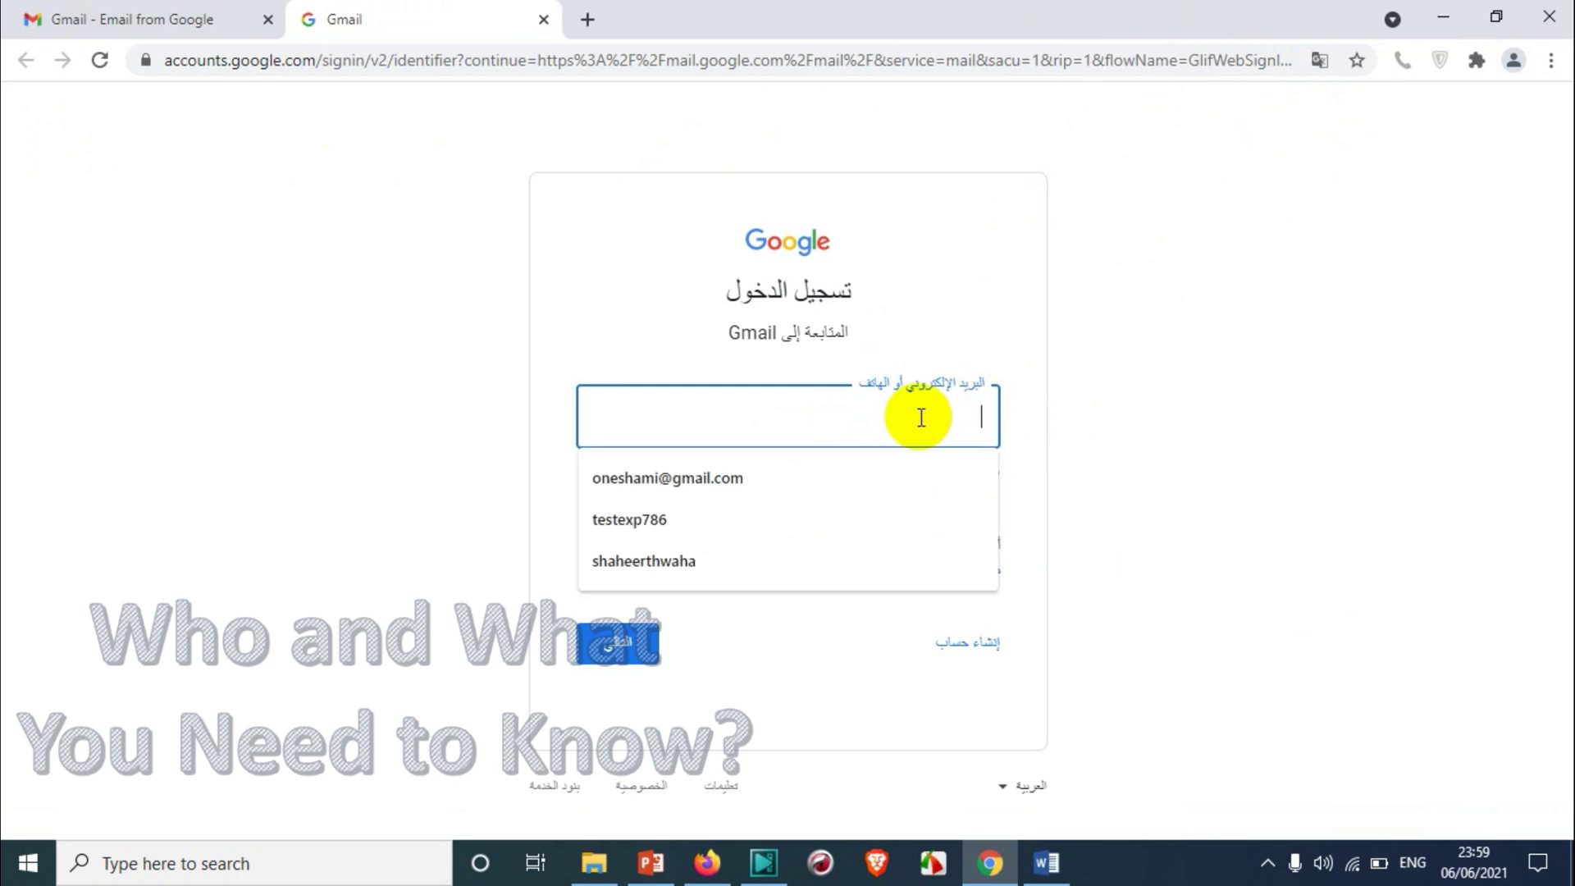
left_click(1174, 361)
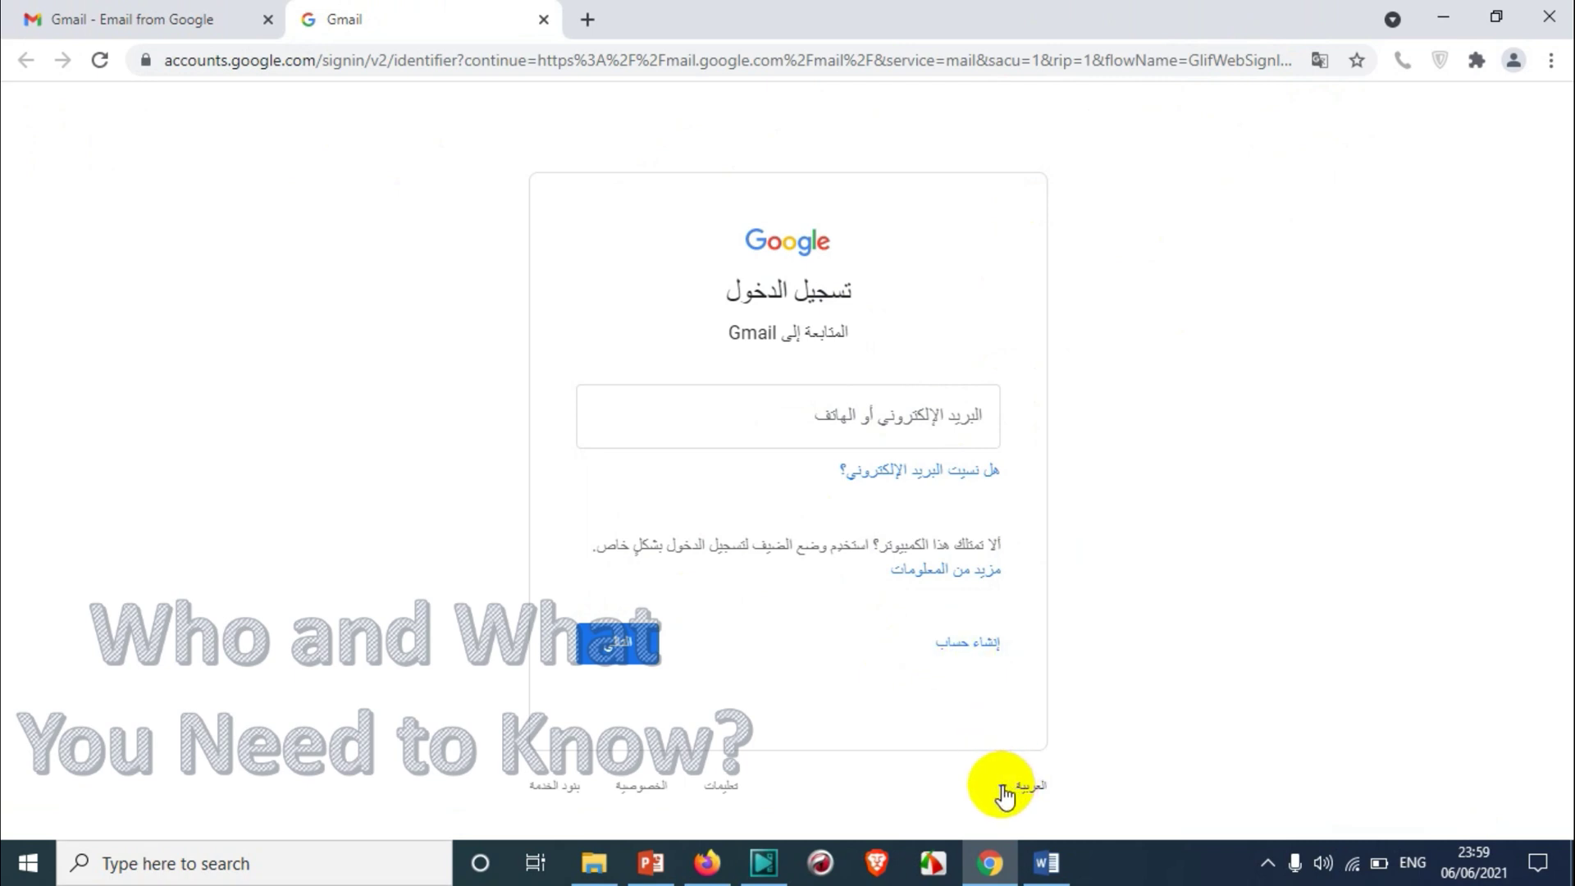
Choose English (United States) from the sign-in language selector and focus Email or phone
left_click(1003, 792)
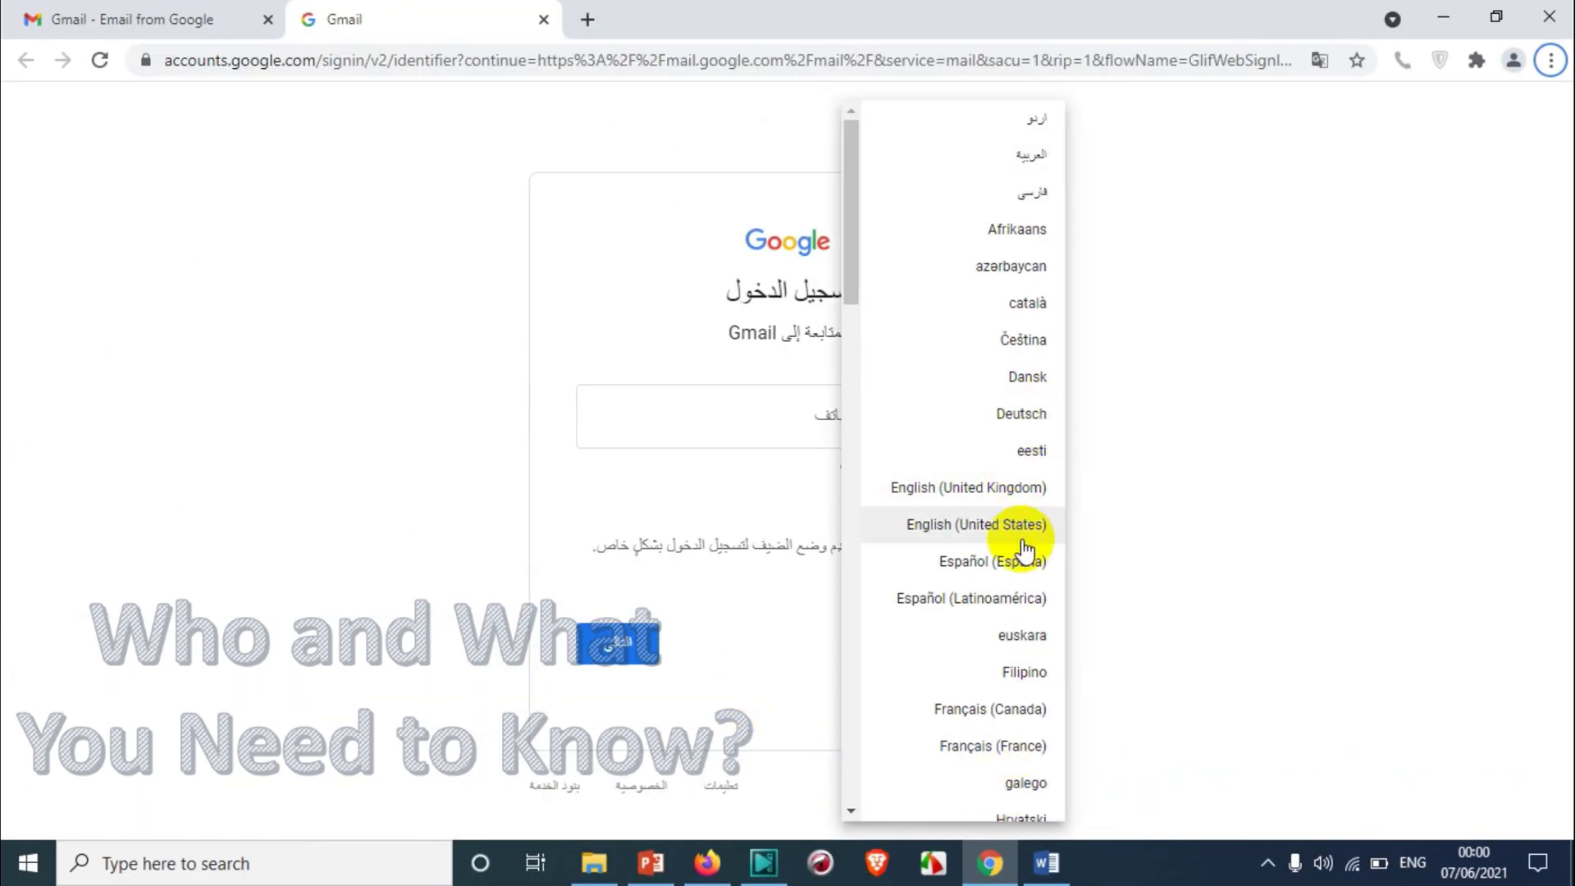
left_click(1023, 548)
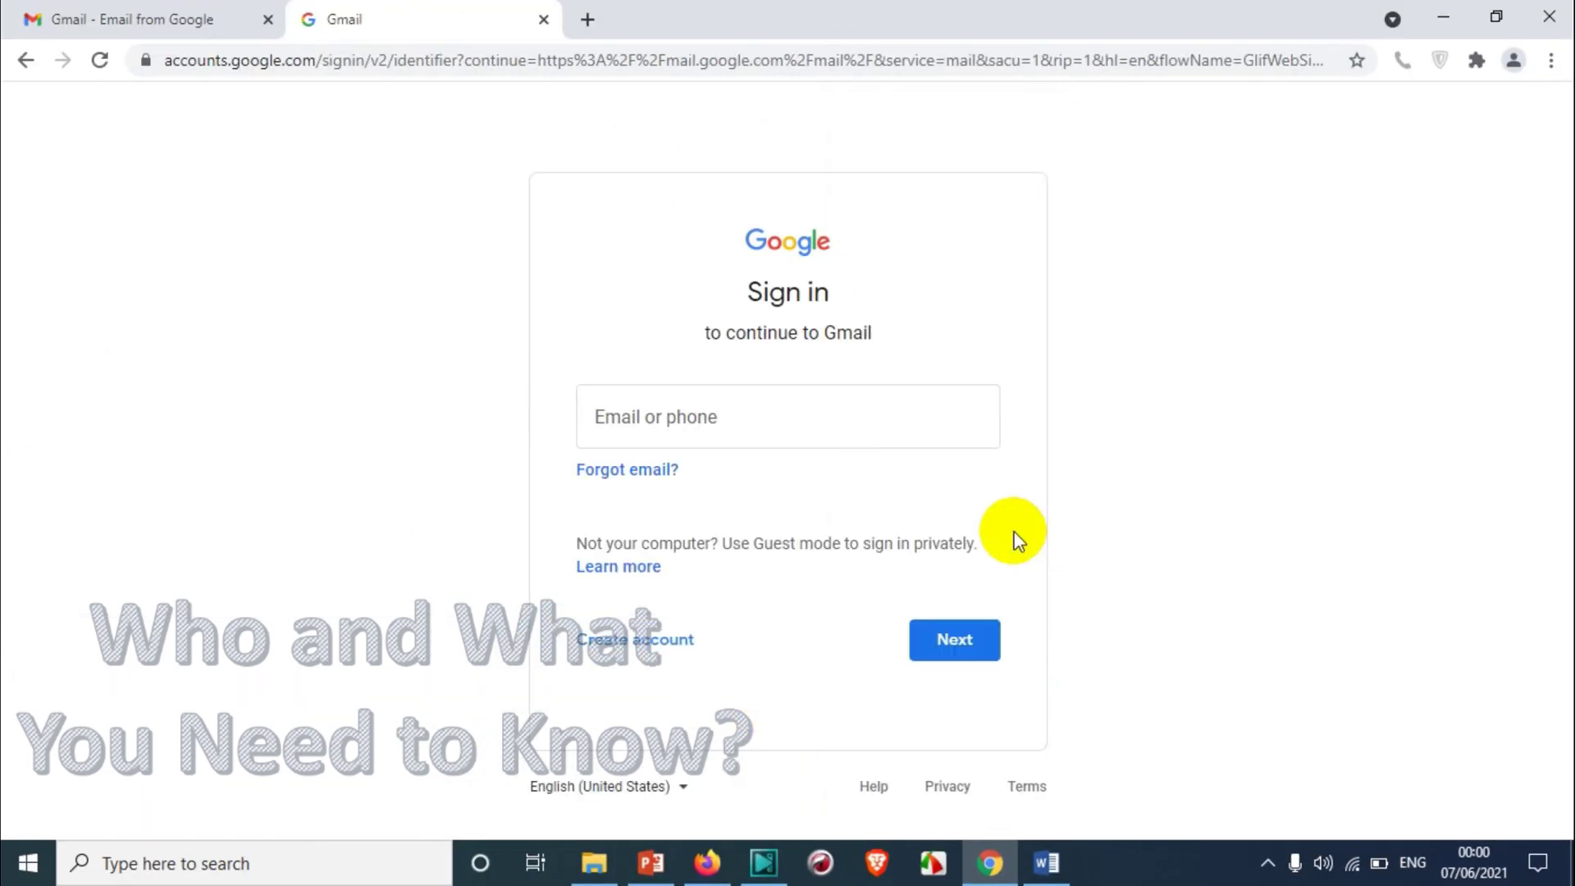
left_click(840, 411)
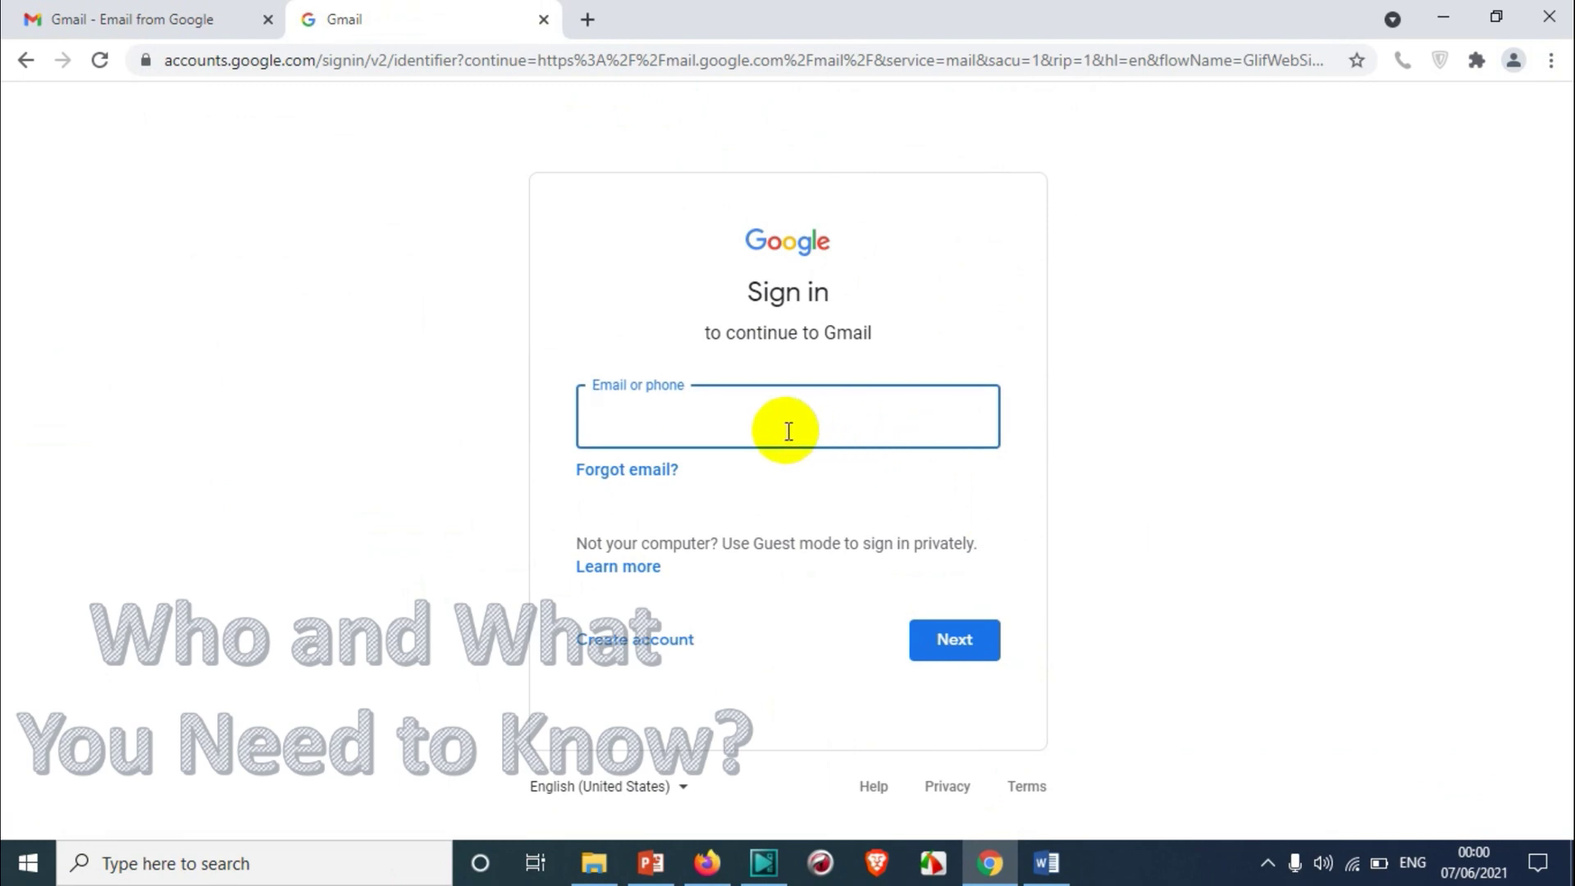
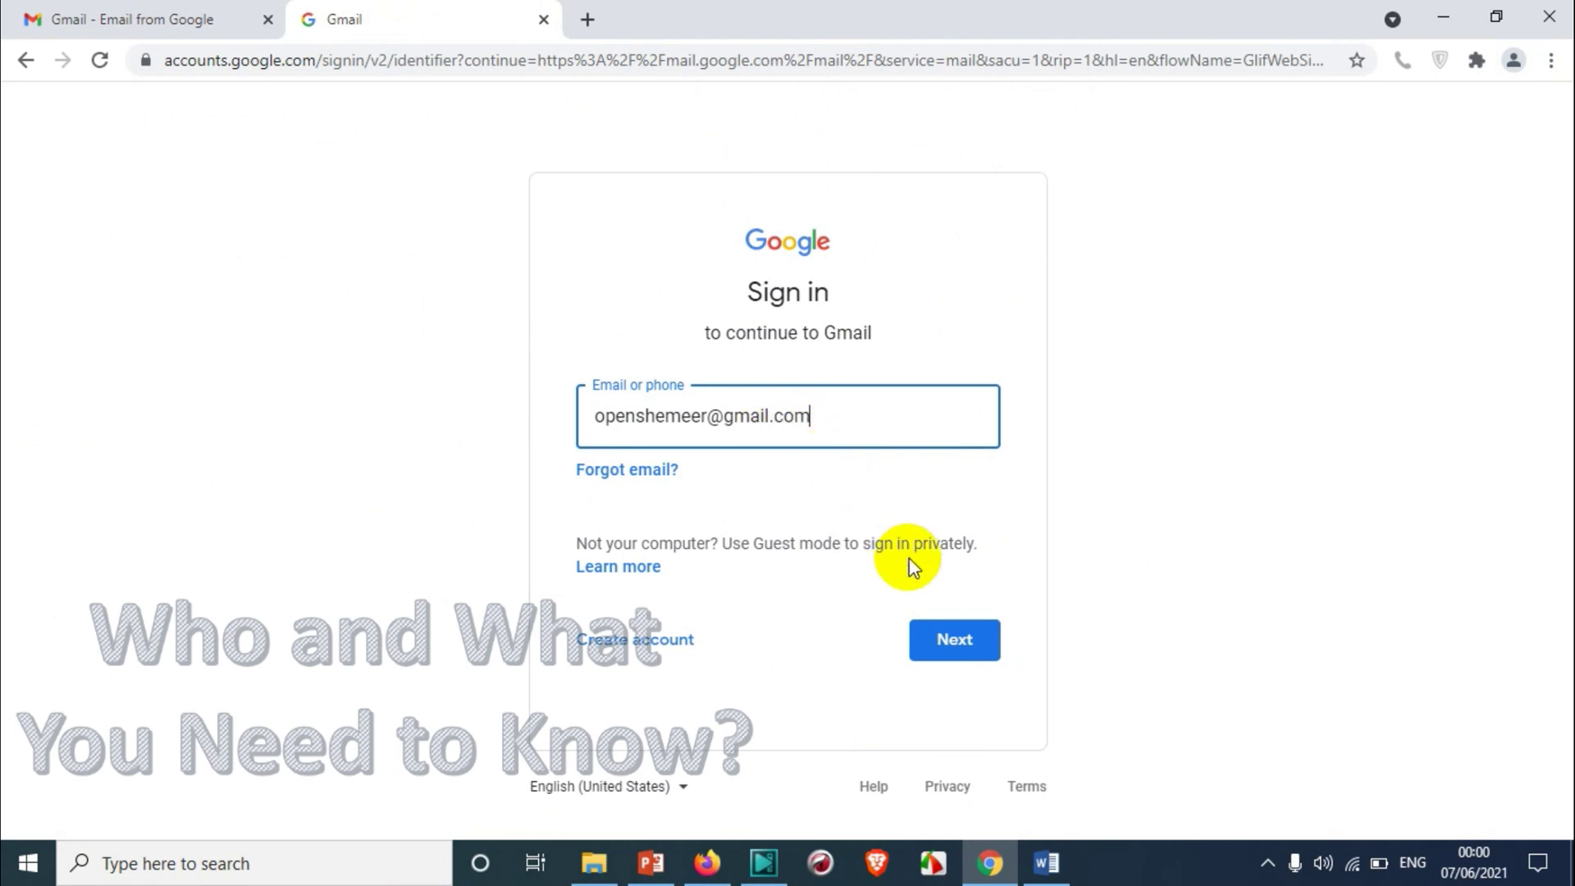
Enter the account's Gmail address and continue with Next
left_click(973, 639)
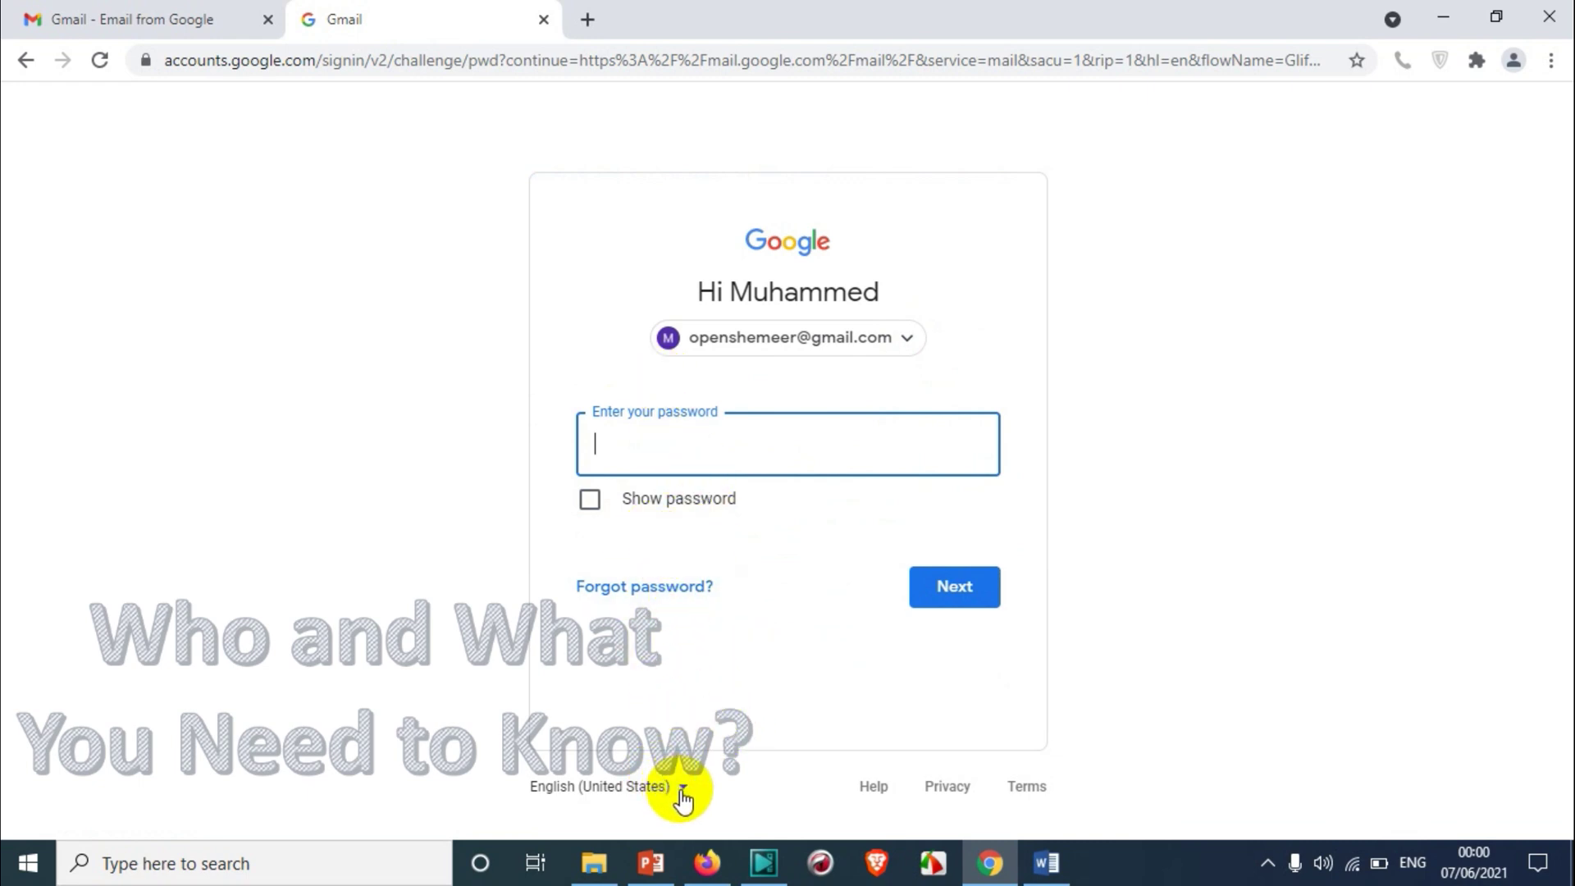
Close the language list unchanged, focus the password field, then switch to the Gmail about tab
left_click(682, 789)
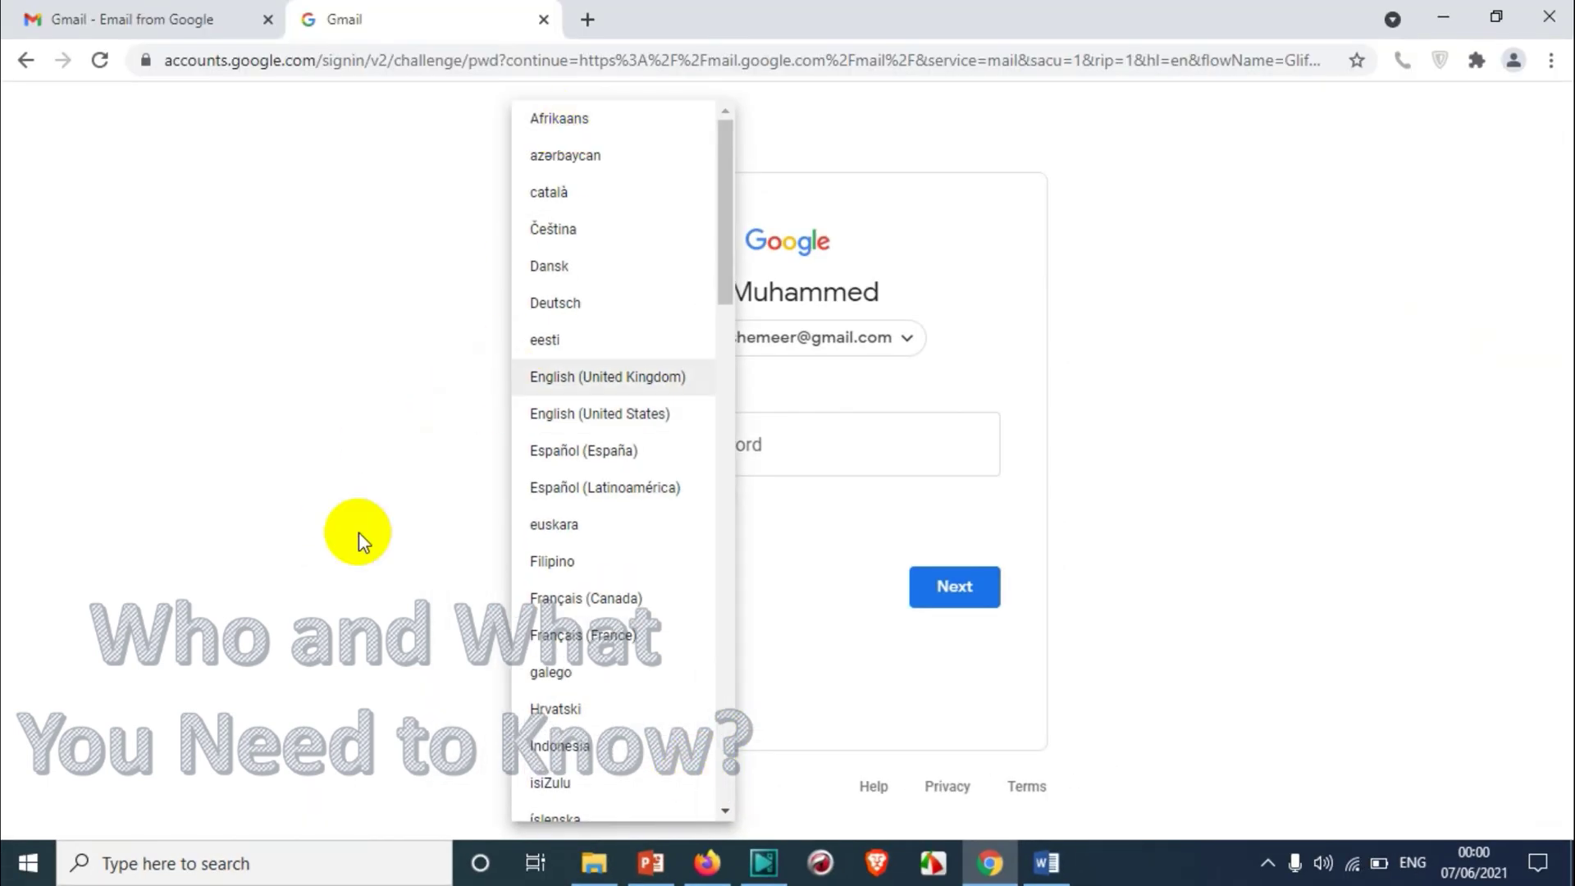
left_click(151, 430)
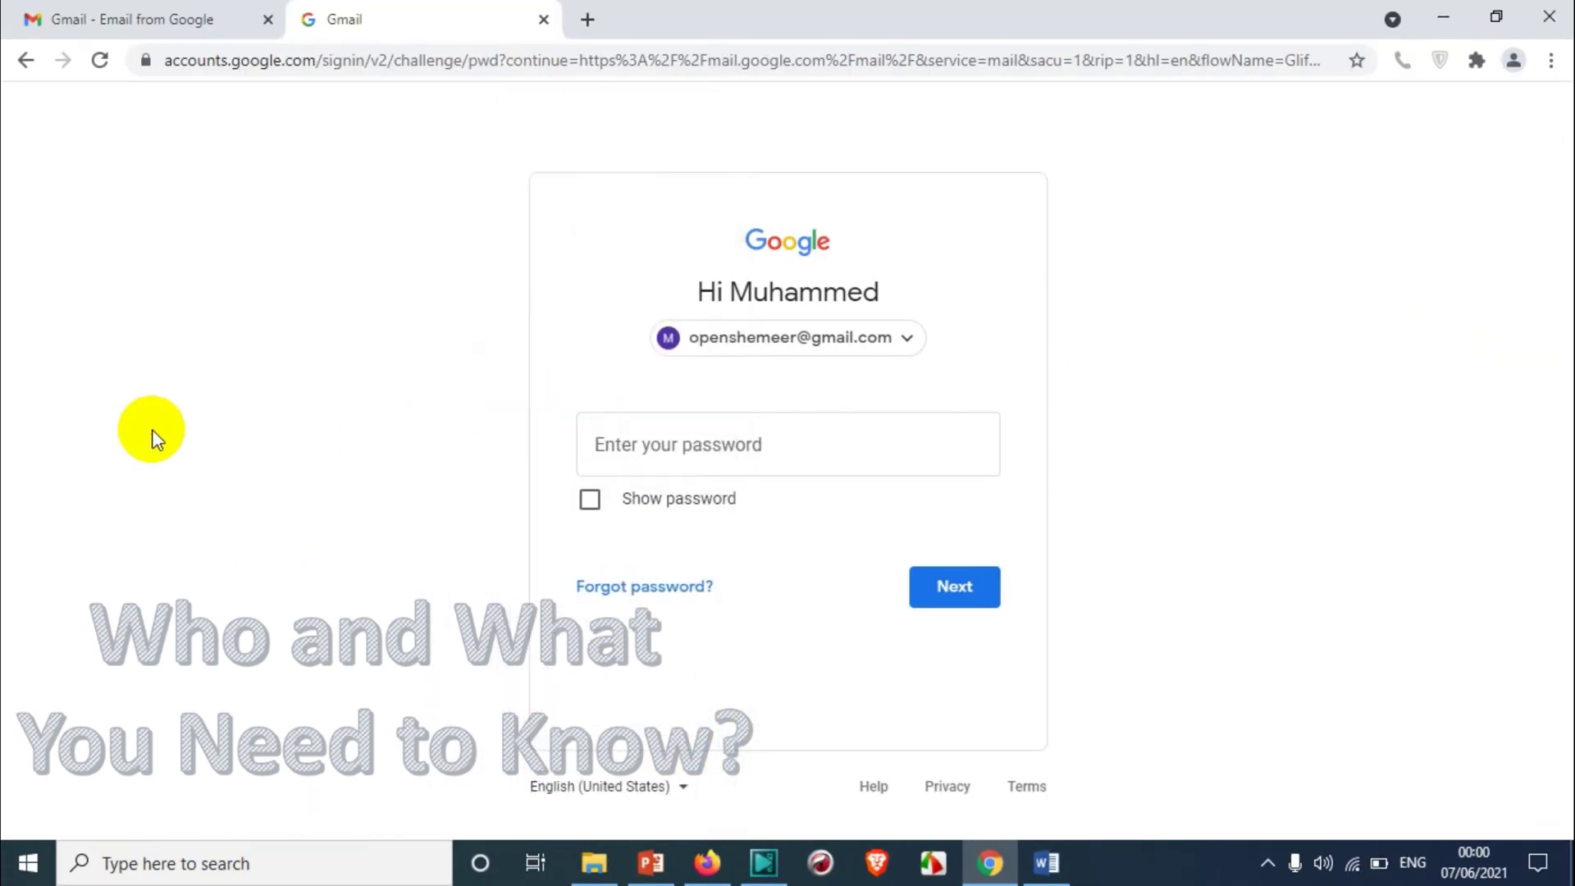
left_click(684, 456)
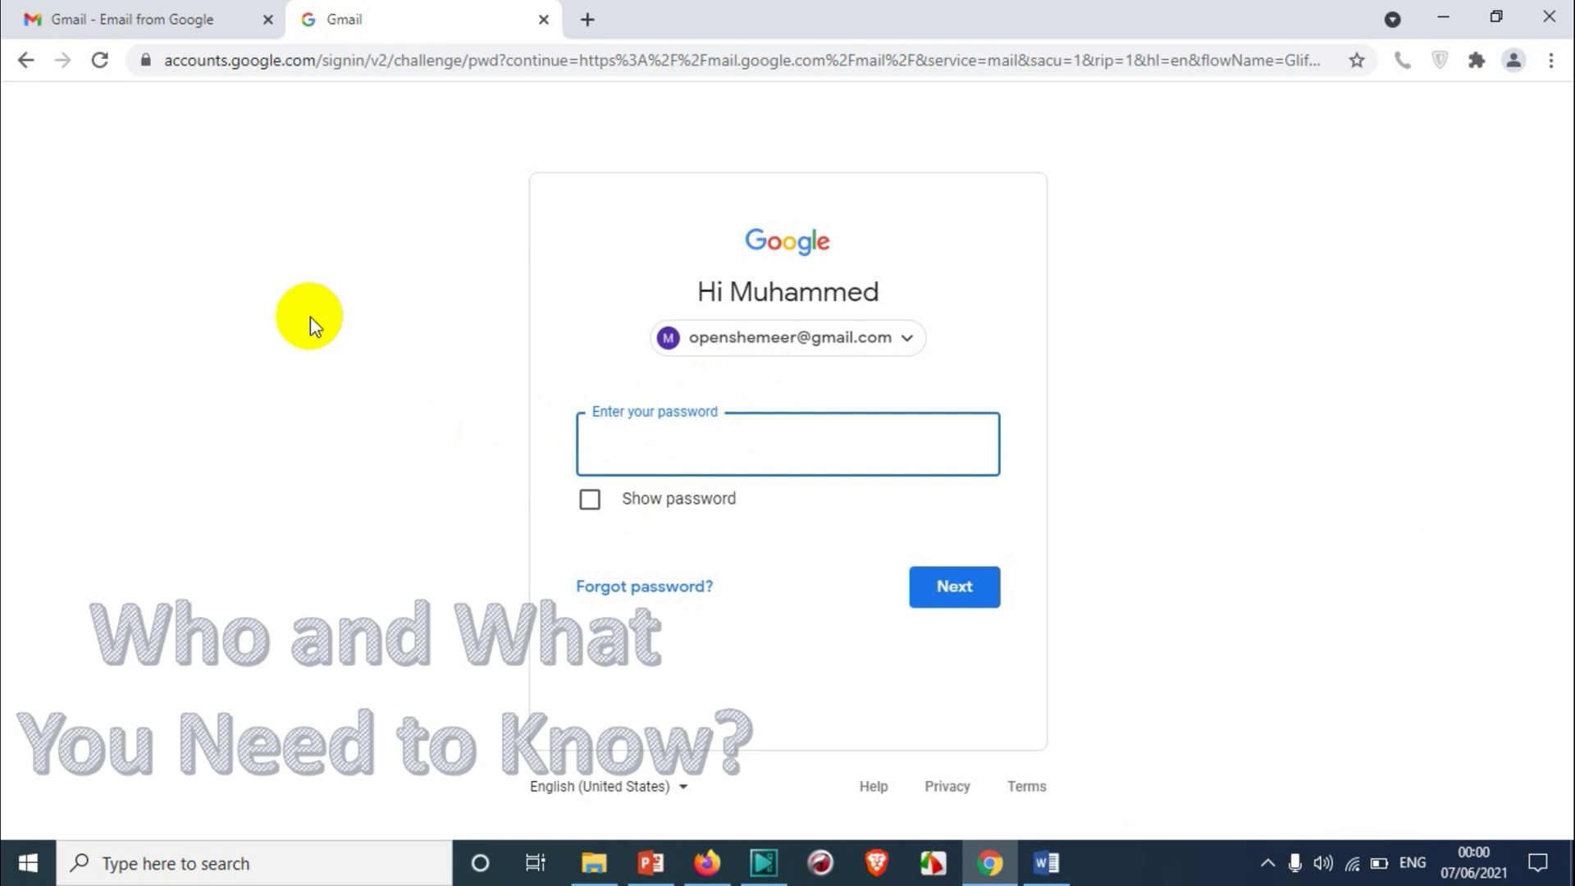
left_click(255, 13)
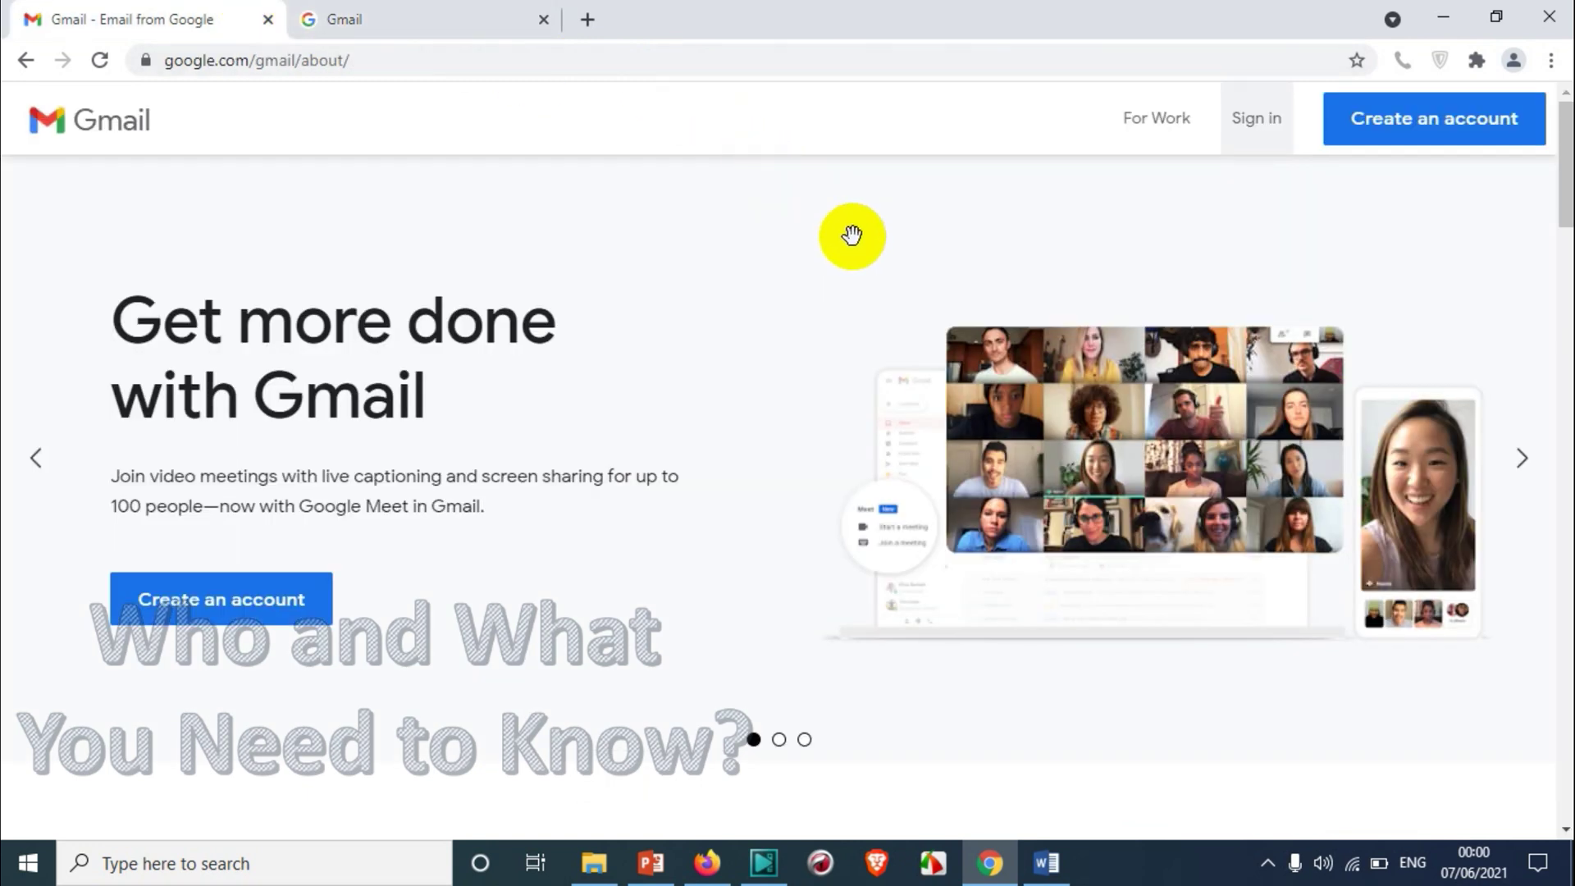